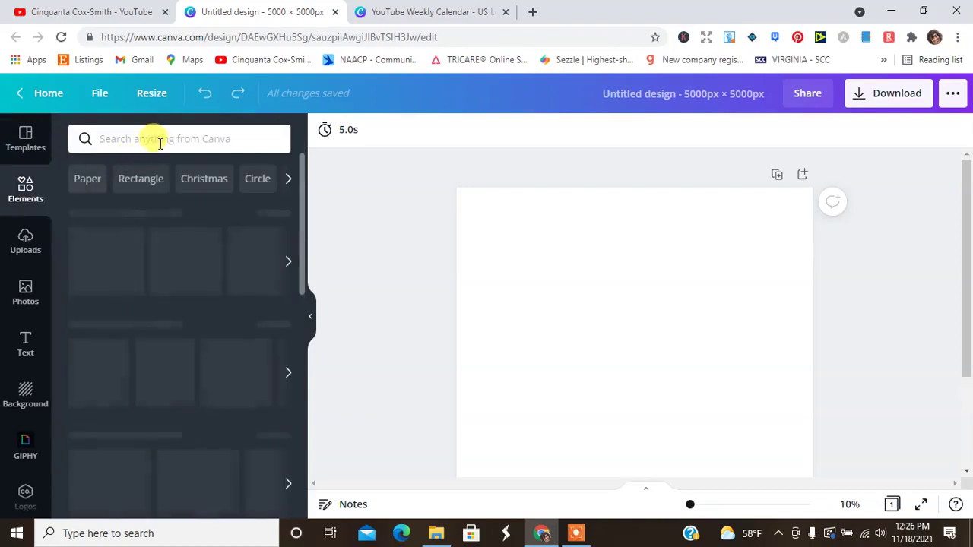
- Search the elements for "flower purple"
{"action": "left_click", "coordinate": [161, 138]}
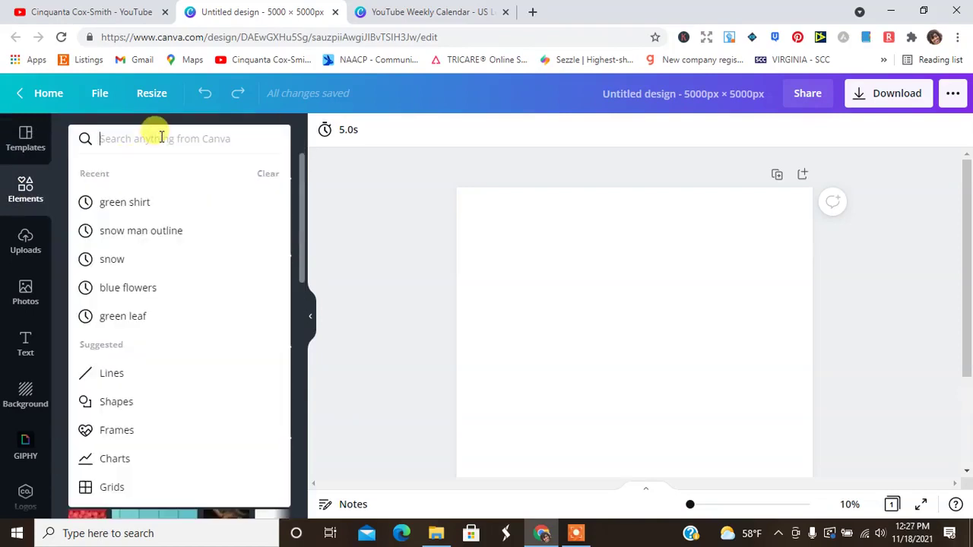
{"action": "type", "text": "flower pu"}
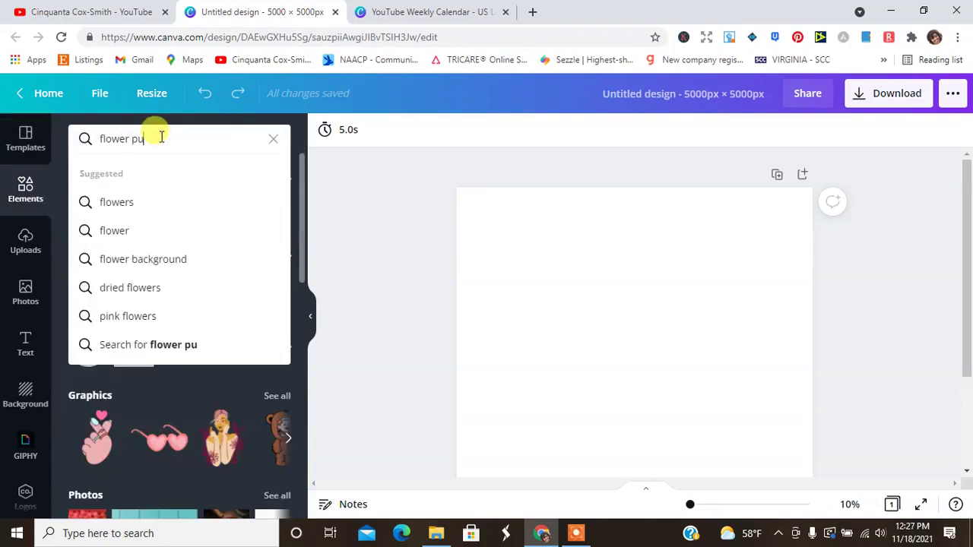
{"action": "type", "text": "rple"}
{"action": "key", "text": "Return"}
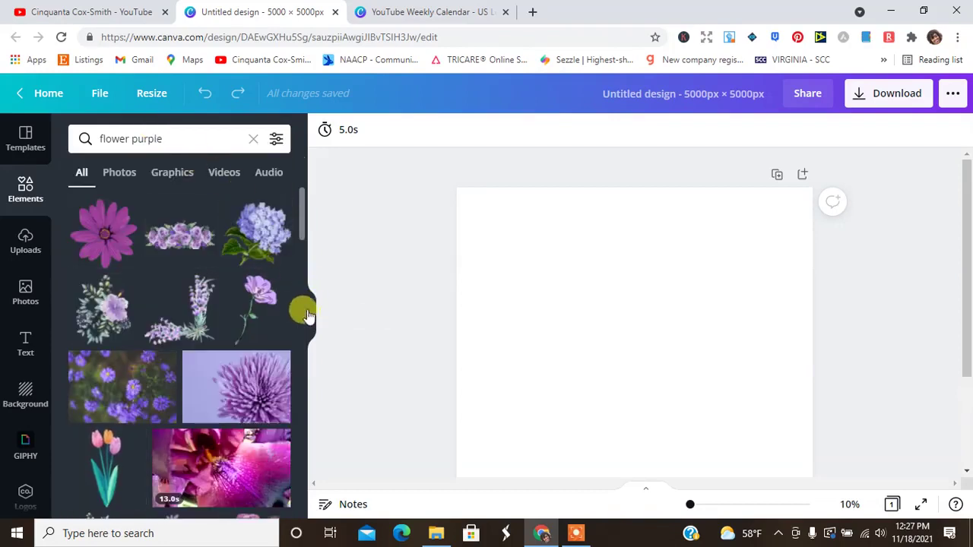
- Add the dark purple daisy to the page, scale it down and place it at the upper centre
{"action": "left_click", "coordinate": [103, 232]}
{"action": "left_click_drag", "start_coordinate": [659, 333], "coordinate": [641, 239]}
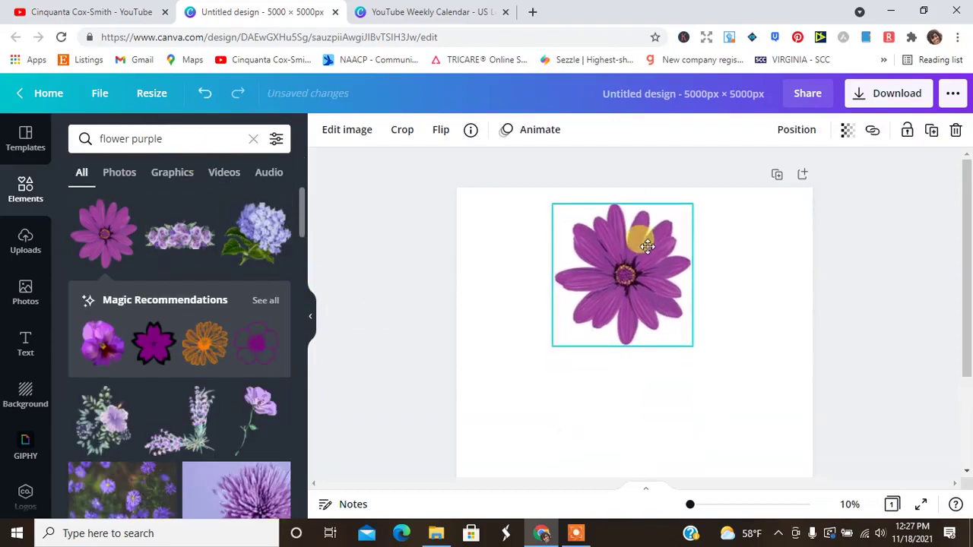
{"action": "left_click_drag", "start_coordinate": [692, 338], "coordinate": [665, 316]}
{"action": "left_click_drag", "start_coordinate": [618, 278], "coordinate": [642, 275]}
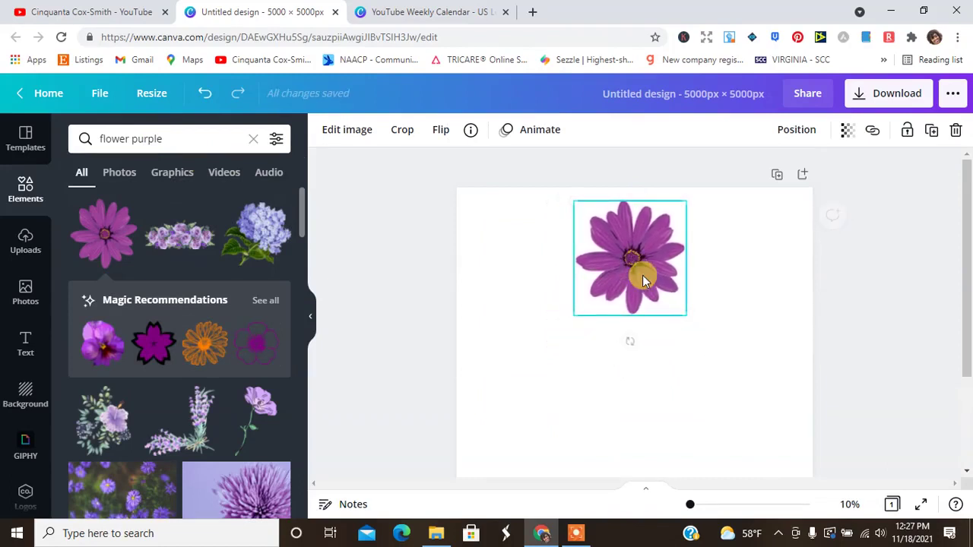
- Add the purple pansy from the recommendations, scale it down and place it at the page's lower centre
{"action": "left_click", "coordinate": [100, 346]}
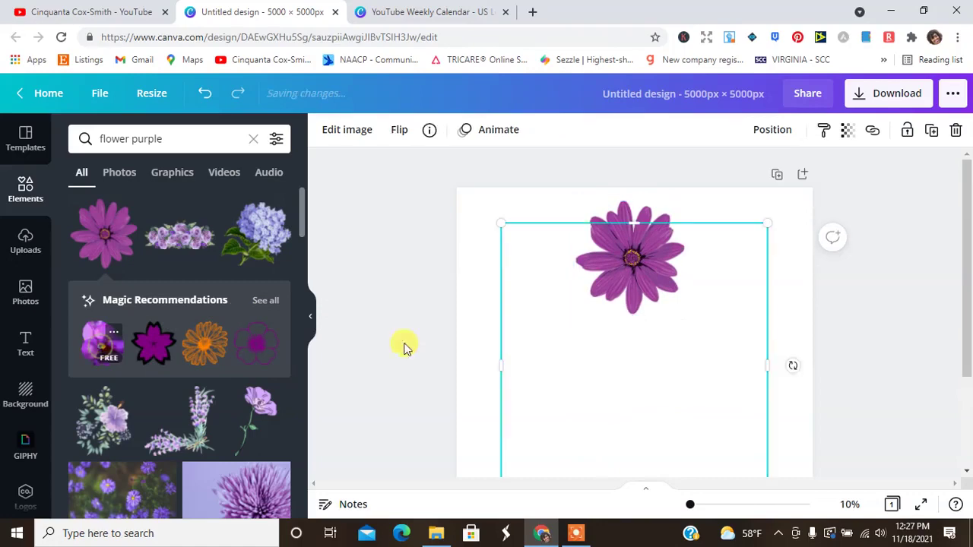
{"action": "left_click_drag", "start_coordinate": [768, 228], "coordinate": [684, 384]}
{"action": "left_click_drag", "start_coordinate": [969, 261], "coordinate": [969, 329]}
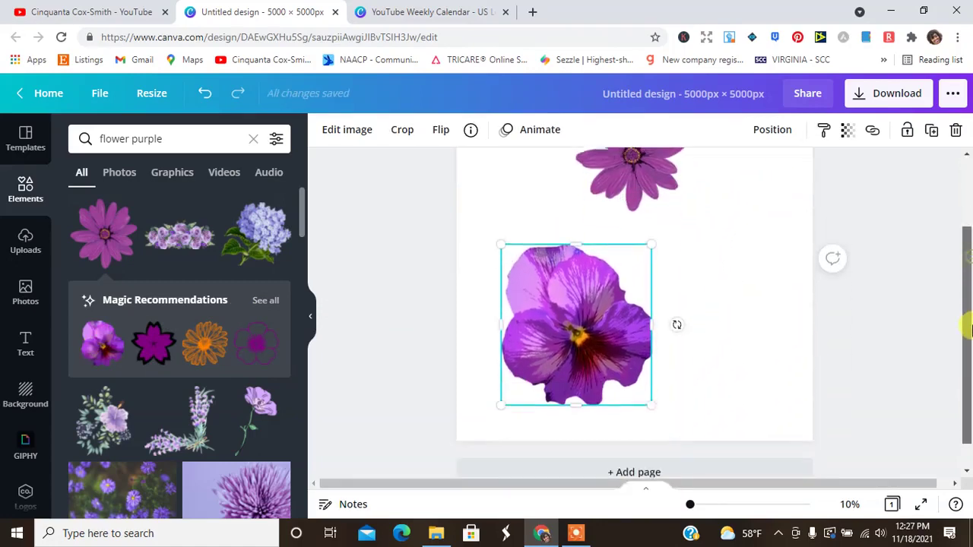
{"action": "left_click", "coordinate": [614, 322]}
{"action": "left_click", "coordinate": [545, 264]}
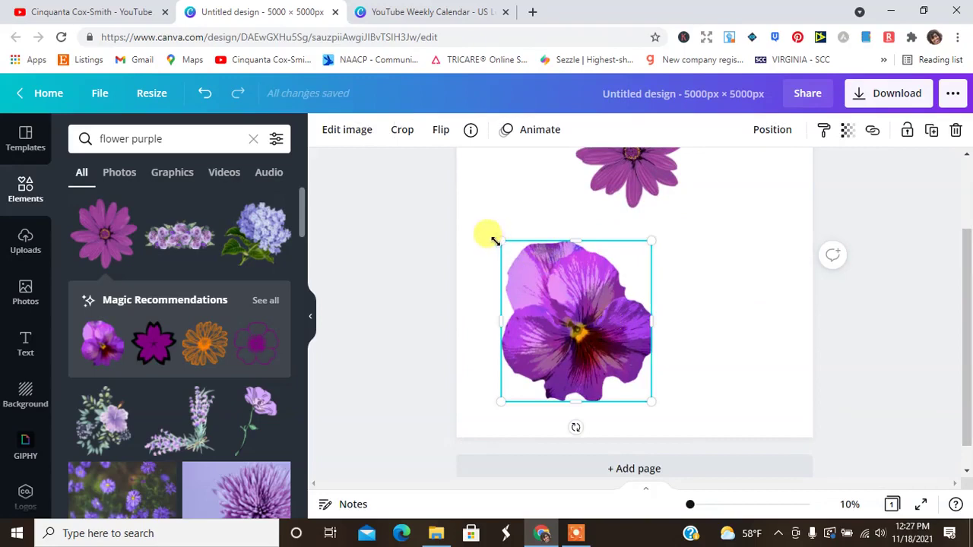
{"action": "left_click_drag", "start_coordinate": [501, 242], "coordinate": [519, 260]}
{"action": "left_click_drag", "start_coordinate": [611, 345], "coordinate": [653, 365]}
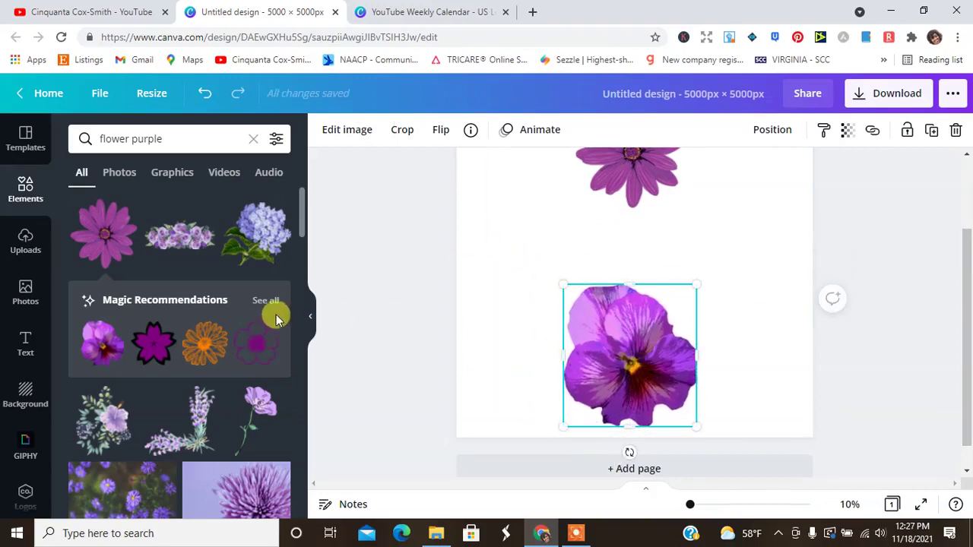
- Show all recommended flowers, add the magenta cosmos with the yellow centre and shrink it toward the page's upper corner
{"action": "left_click", "coordinate": [270, 302]}
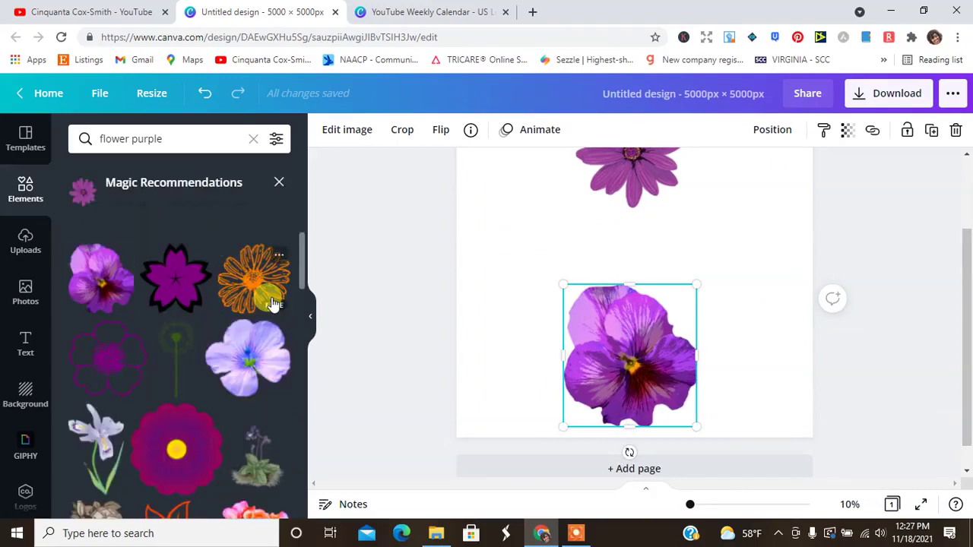
{"action": "left_click_drag", "start_coordinate": [301, 257], "coordinate": [304, 428]}
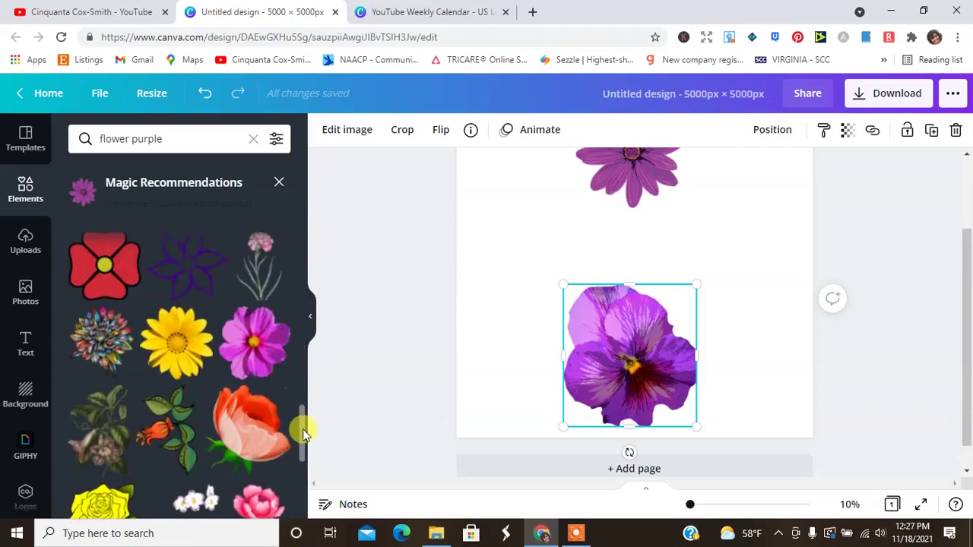
{"action": "left_click", "coordinate": [255, 342]}
{"action": "left_click_drag", "start_coordinate": [772, 399], "coordinate": [576, 253]}
{"action": "scroll", "coordinate": [956, 265], "scroll_direction": "up", "scroll_amount": 3}
- Move the dark purple daisy down the page to the pansy, freeing the upper centre
{"action": "left_click", "coordinate": [615, 276]}
{"action": "left_click", "coordinate": [657, 230]}
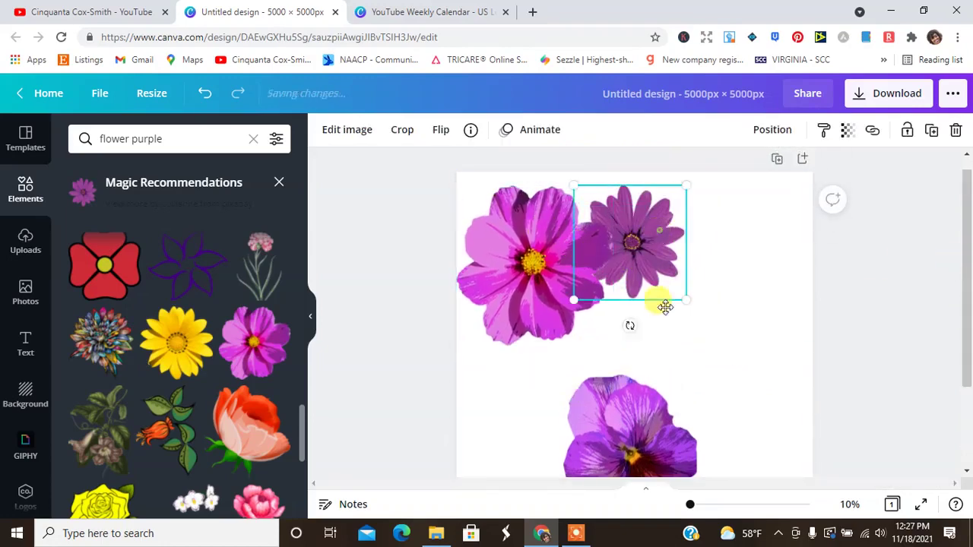
{"action": "left_click_drag", "start_coordinate": [657, 230], "coordinate": [657, 402]}
- Move the magenta cosmos to the upper centre of the page and scale it down to about daisy size
{"action": "left_click", "coordinate": [563, 278]}
{"action": "left_click_drag", "start_coordinate": [551, 265], "coordinate": [643, 257]}
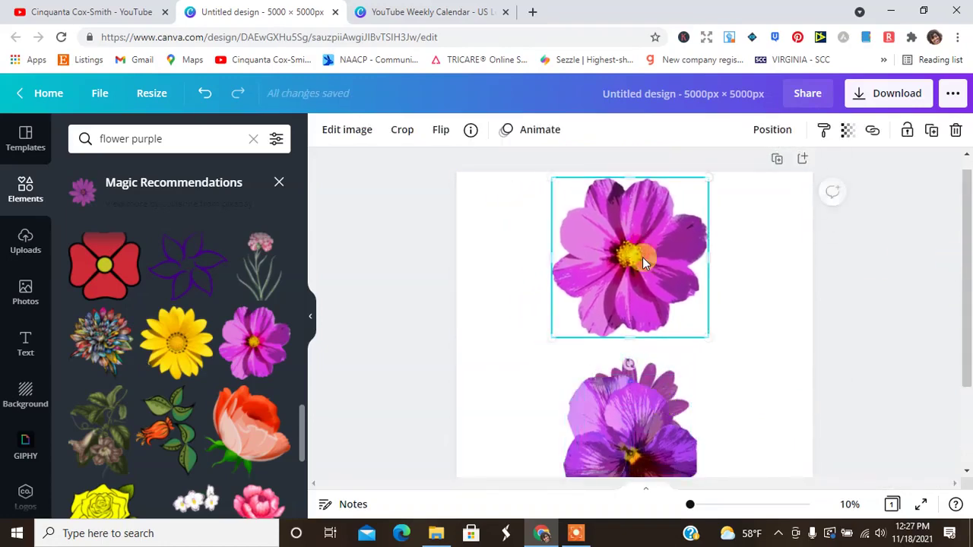
{"action": "left_click_drag", "start_coordinate": [710, 342], "coordinate": [662, 300]}
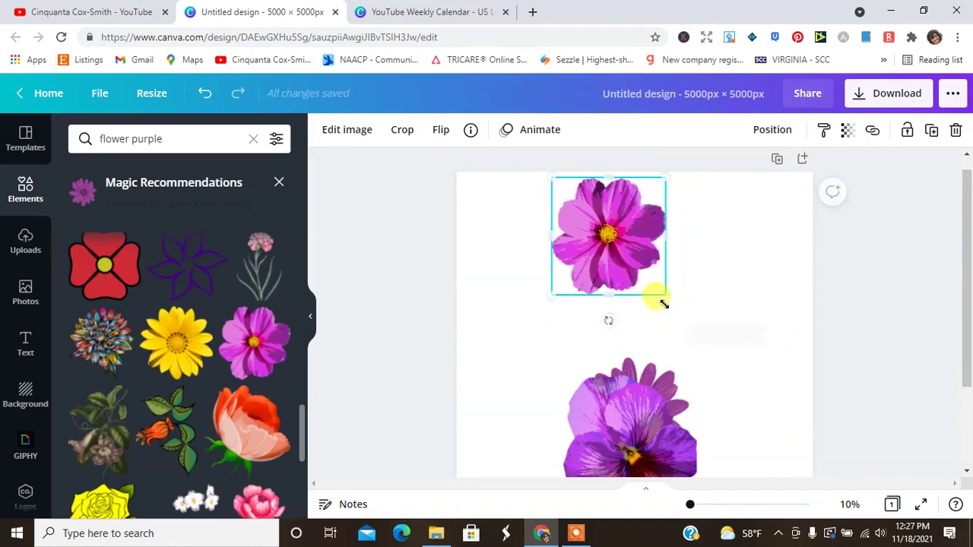
{"action": "left_click_drag", "start_coordinate": [590, 209], "coordinate": [619, 214]}
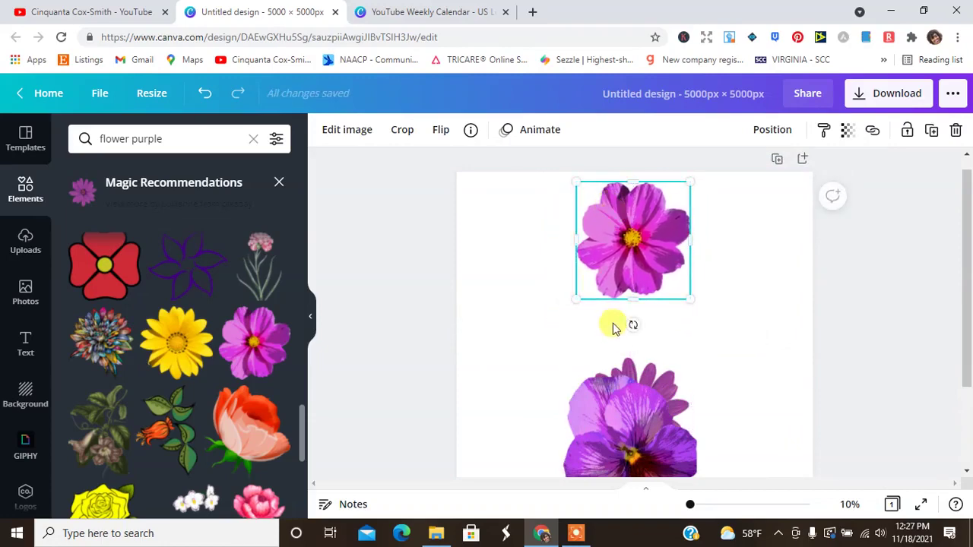
- Place the dark purple daisy just below the cosmos, overlapping it, and bring it forward in front of the cosmos
{"action": "left_click", "coordinate": [658, 377]}
{"action": "left_click_drag", "start_coordinate": [658, 375], "coordinate": [628, 256]}
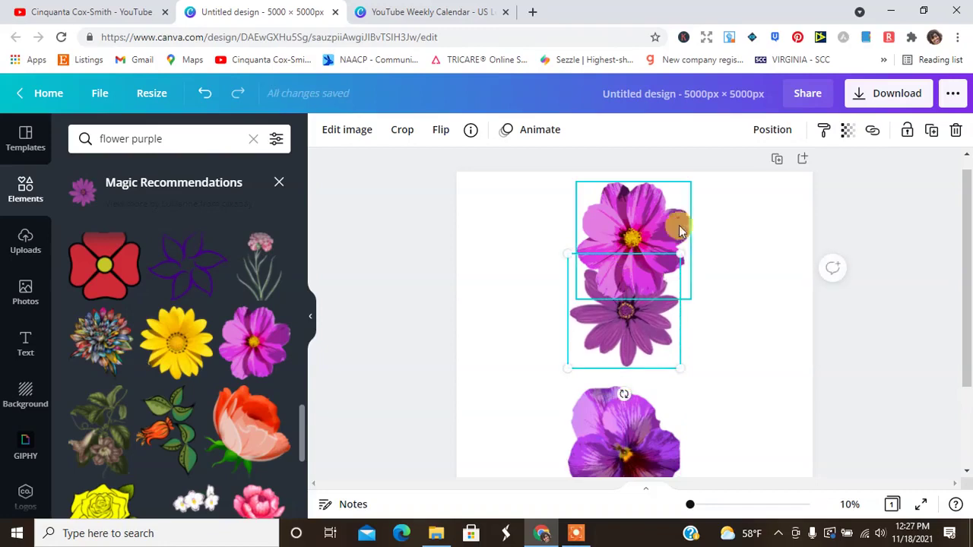
{"action": "left_click", "coordinate": [771, 133]}
{"action": "left_click", "coordinate": [578, 174]}
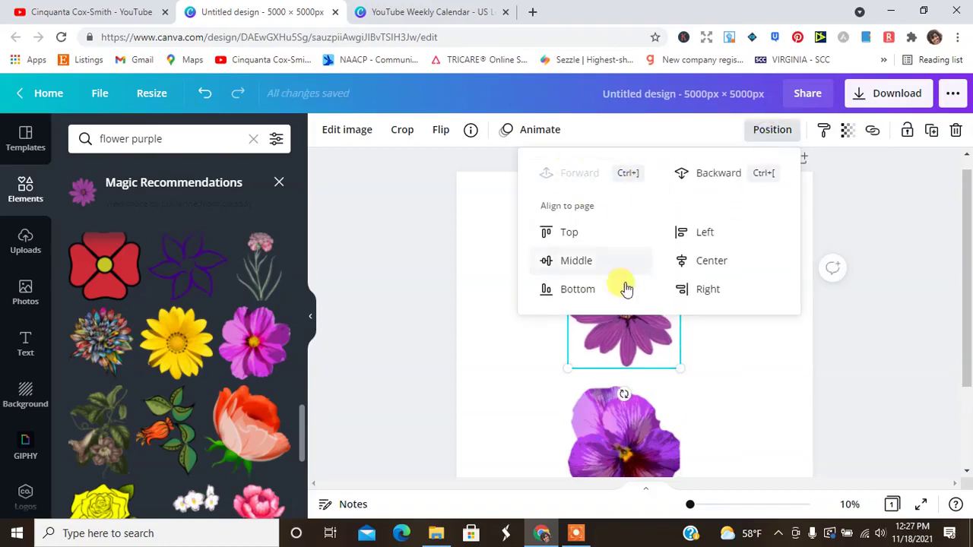
{"action": "left_click", "coordinate": [823, 339]}
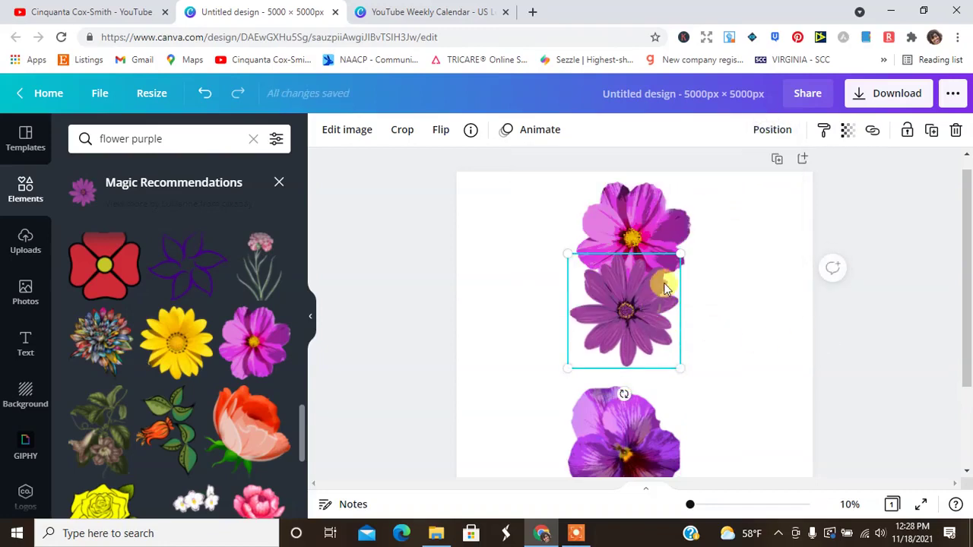
- Rotate the dark purple daisy slightly clockwise and shift it a little to the left beneath the cosmos
{"action": "left_click_drag", "start_coordinate": [621, 394], "coordinate": [604, 392]}
{"action": "left_click_drag", "start_coordinate": [690, 268], "coordinate": [700, 261]}
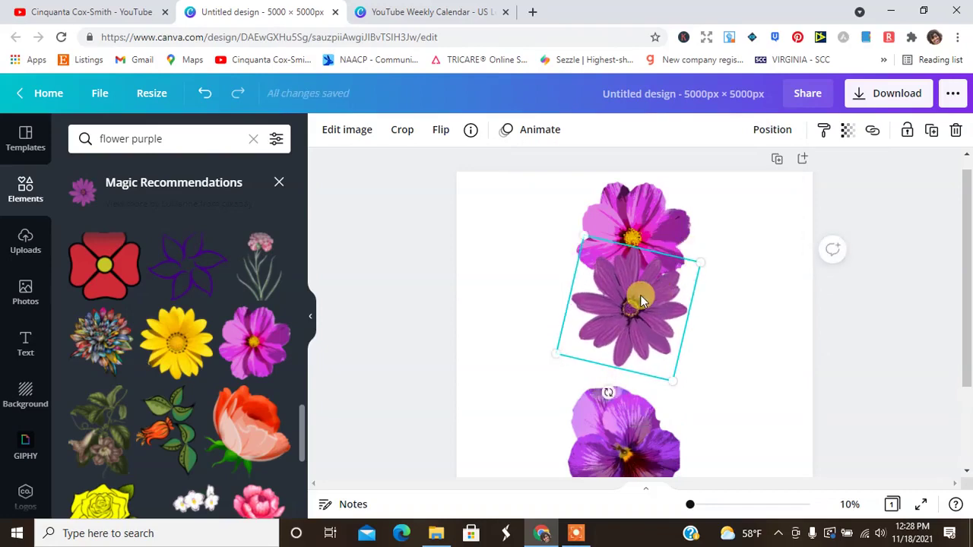
{"action": "left_click_drag", "start_coordinate": [641, 301], "coordinate": [631, 299]}
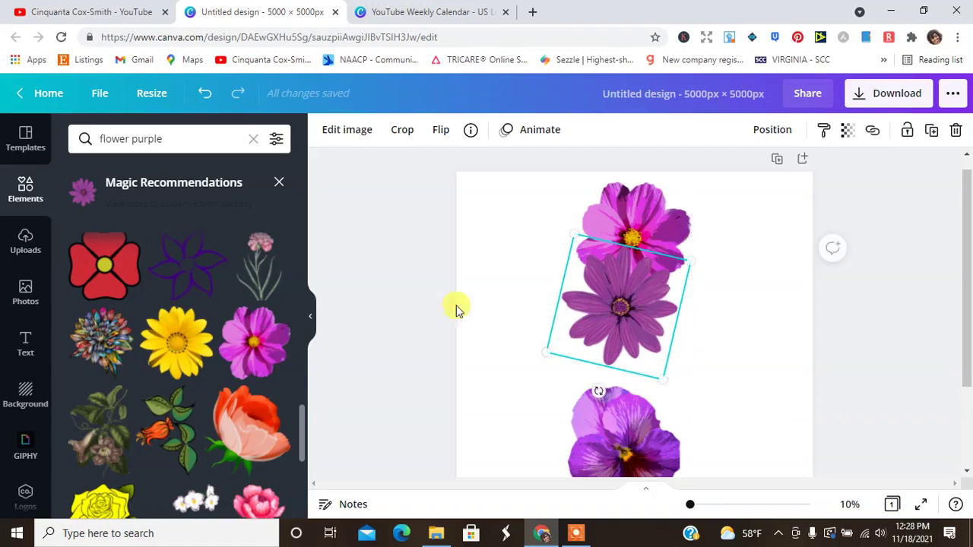
- Add the pale lilac daisy from the recommendations, shrink it slightly and place it between the dark purple daisy and the pansy
{"action": "left_click_drag", "start_coordinate": [302, 428], "coordinate": [319, 507]}
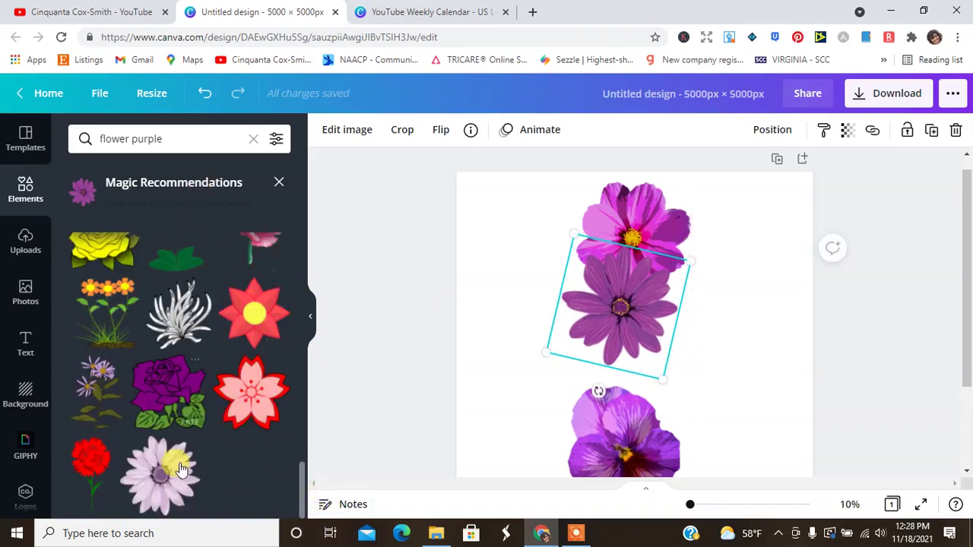
{"action": "left_click", "coordinate": [175, 481]}
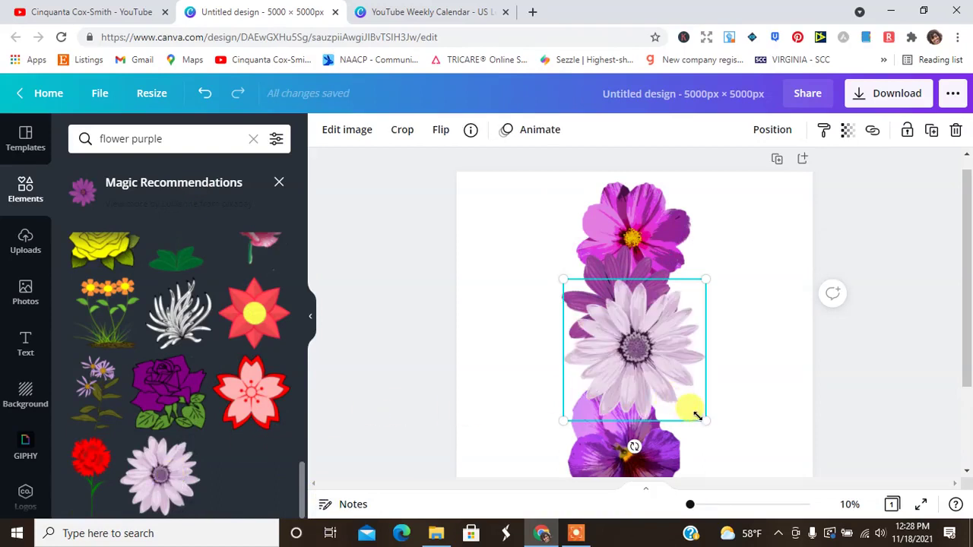
{"action": "left_click_drag", "start_coordinate": [698, 416], "coordinate": [680, 408]}
{"action": "left_click_drag", "start_coordinate": [646, 354], "coordinate": [652, 392]}
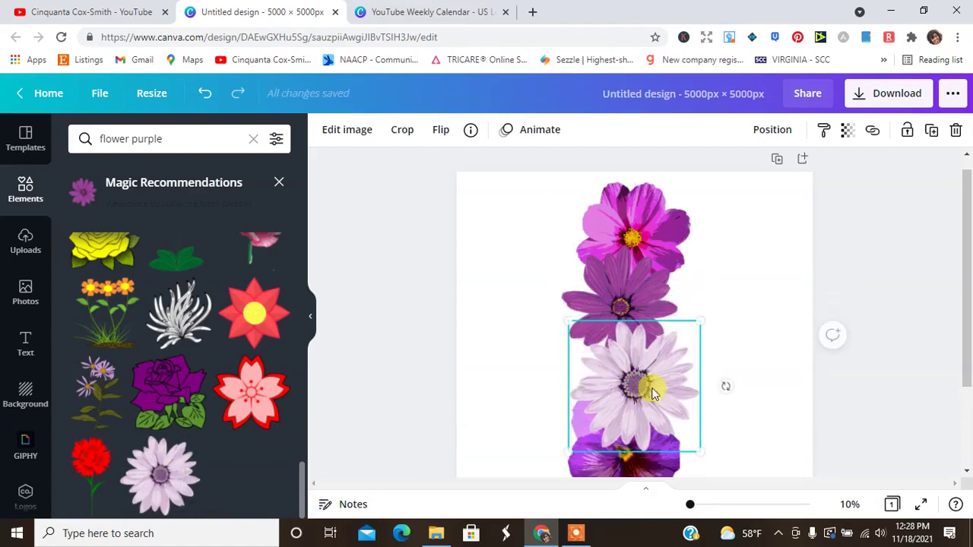
- Send the pale lilac daisy backward until it sits behind both the dark purple daisy and the pansy
{"action": "left_click", "coordinate": [774, 133]}
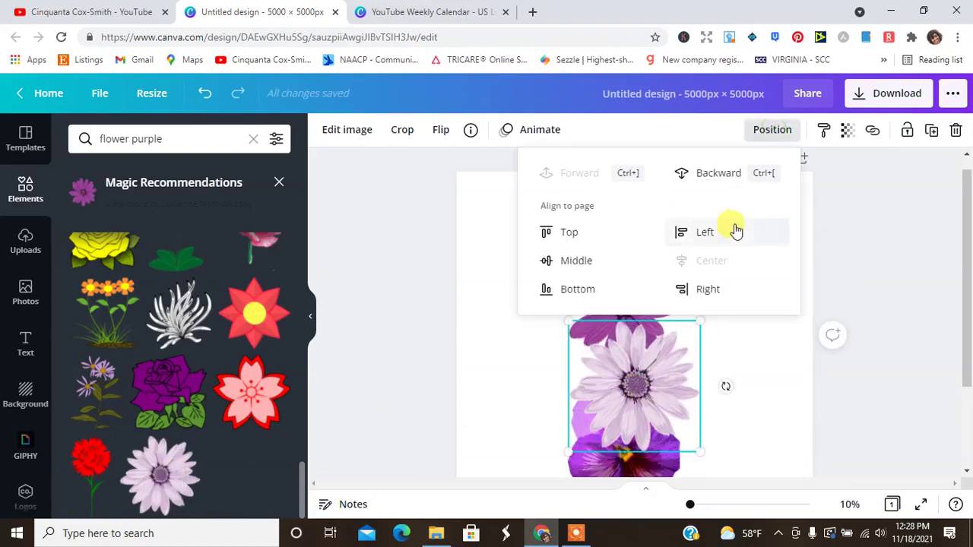
{"action": "left_click", "coordinate": [736, 169]}
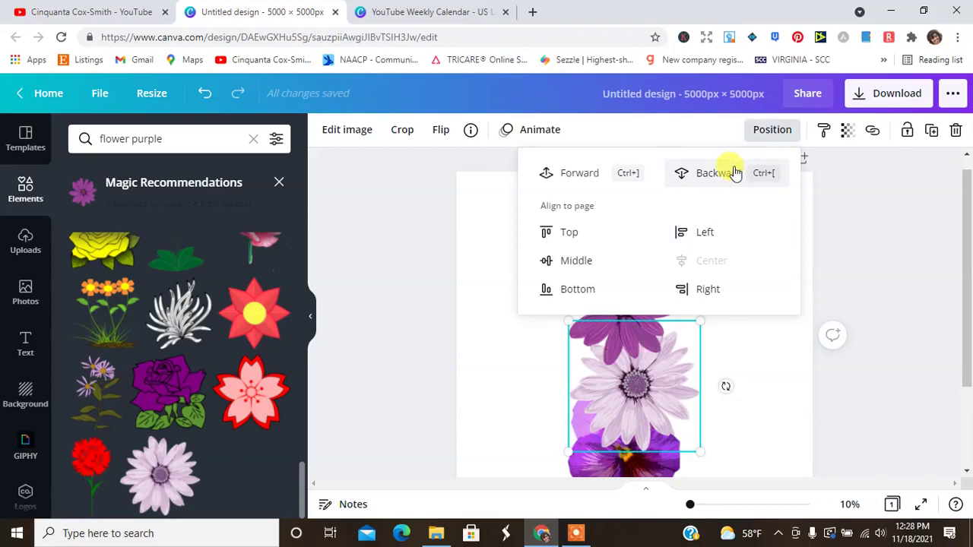
{"action": "left_click", "coordinate": [735, 172]}
{"action": "left_click", "coordinate": [948, 325]}
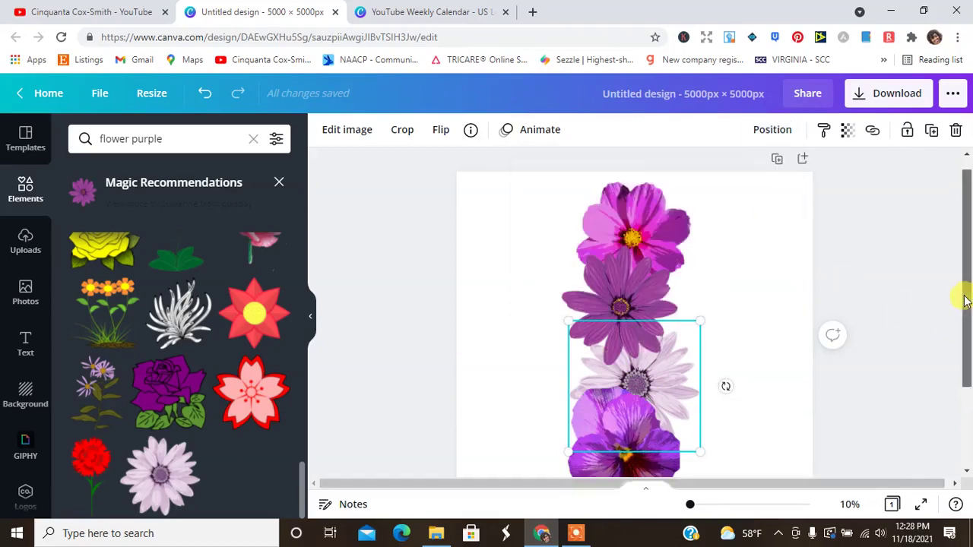
- Enlarge the magenta cosmos at the top of the flower column to about 1,715 by 1,755
{"action": "left_click_drag", "start_coordinate": [967, 300], "coordinate": [968, 349]}
{"action": "left_click", "coordinate": [679, 312]}
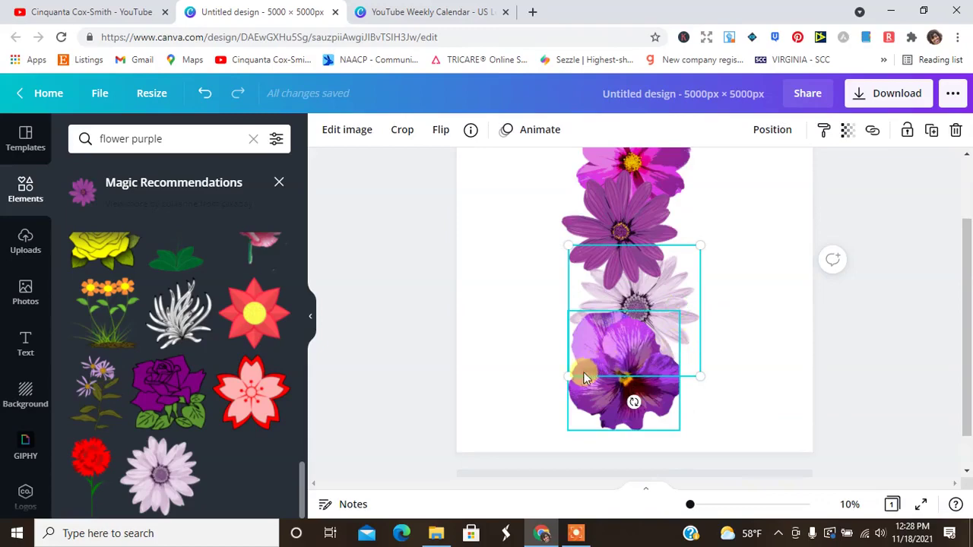
{"action": "left_click_drag", "start_coordinate": [968, 304], "coordinate": [969, 264]}
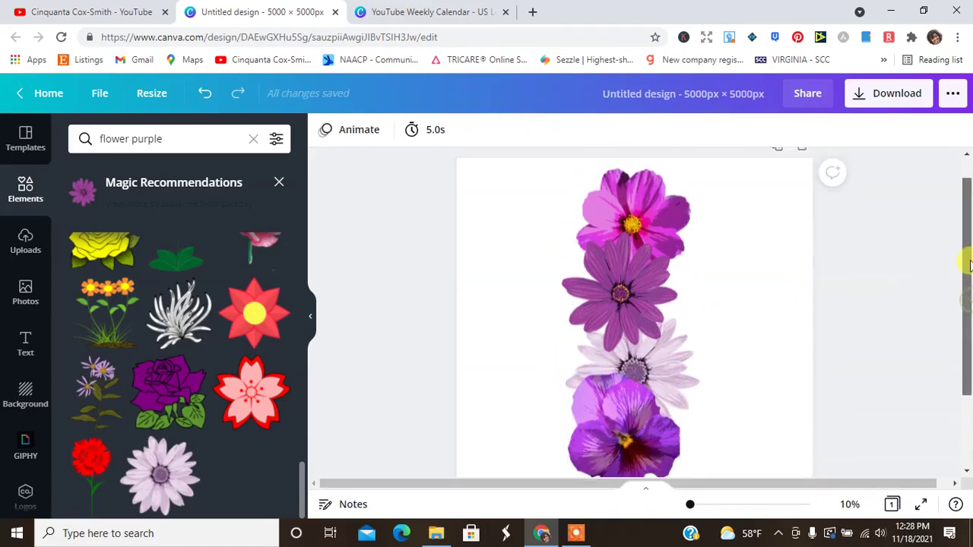
{"action": "left_click", "coordinate": [628, 212]}
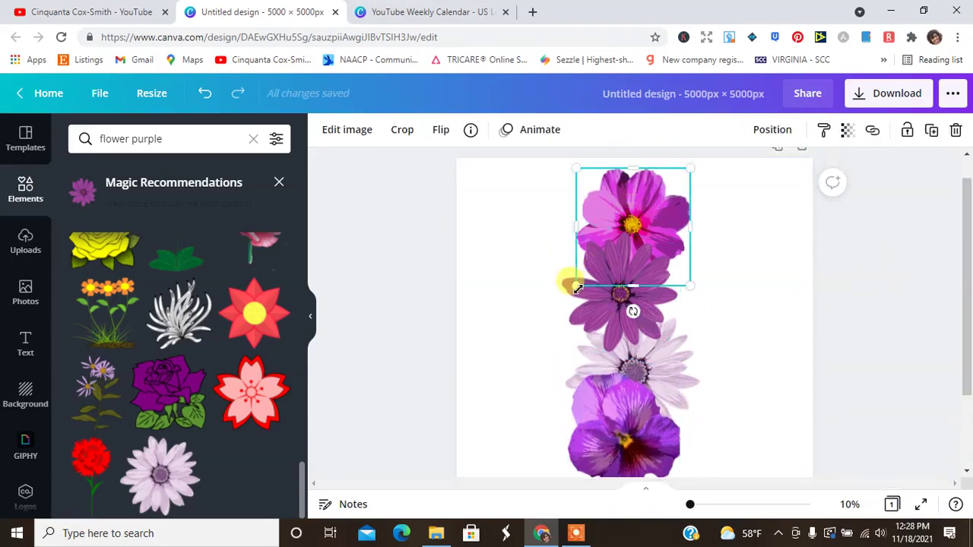
{"action": "left_click_drag", "start_coordinate": [578, 289], "coordinate": [567, 293]}
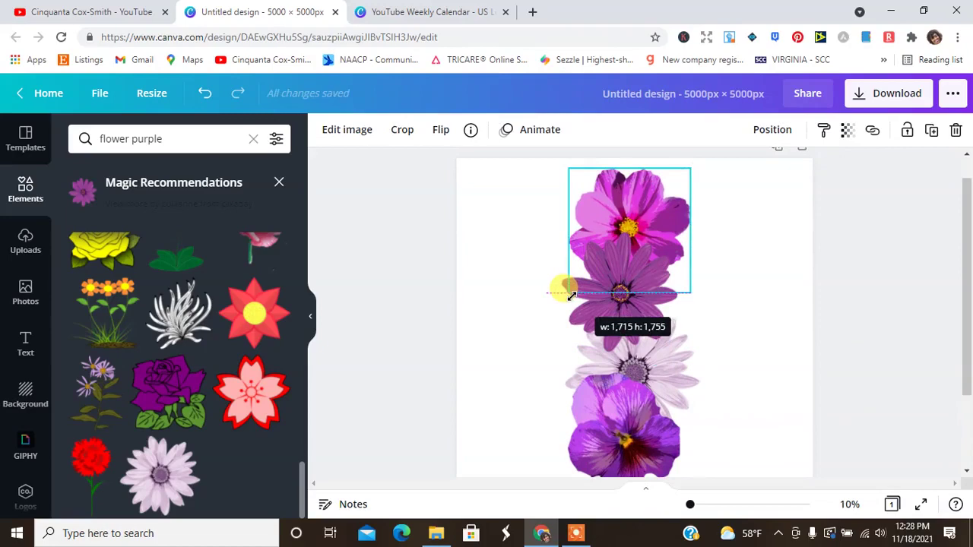
- Replace the element search term with "flower petals" and run the search
{"action": "left_click", "coordinate": [180, 141]}
{"action": "key", "text": "BackSpace"}
{"action": "key", "text": "BackSpace"}
{"action": "key", "text": "BackSpace"}
{"action": "key", "text": "BackSpace"}
{"action": "key", "text": "BackSpace"}
{"action": "key", "text": "BackSpace"}
{"action": "key", "text": "BackSpace"}
{"action": "key", "text": "BackSpace"}
{"action": "key", "text": "BackSpace"}
{"action": "key", "text": "BackSpace"}
{"action": "key", "text": "BackSpace"}
{"action": "key", "text": "BackSpace"}
{"action": "key", "text": "BackSpace"}
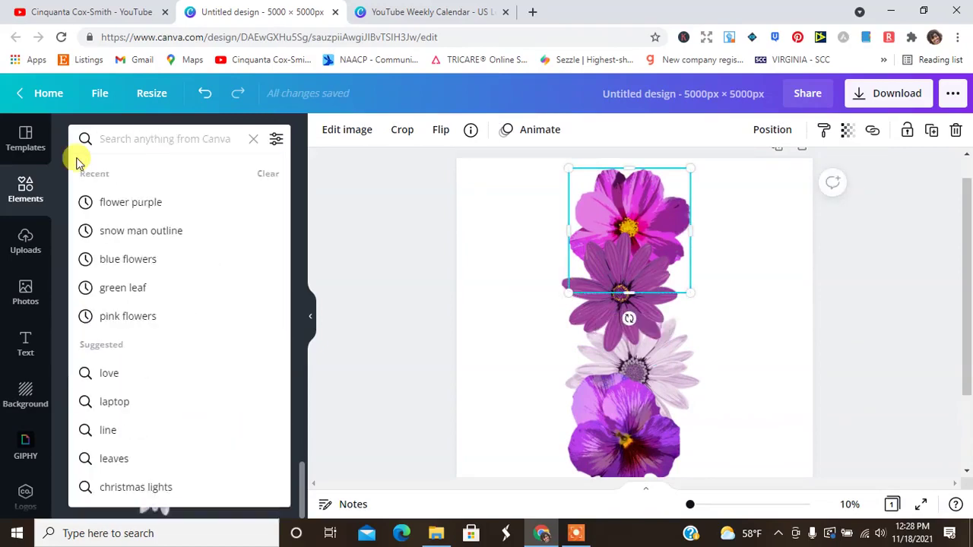
{"action": "type", "text": "flower petals"}
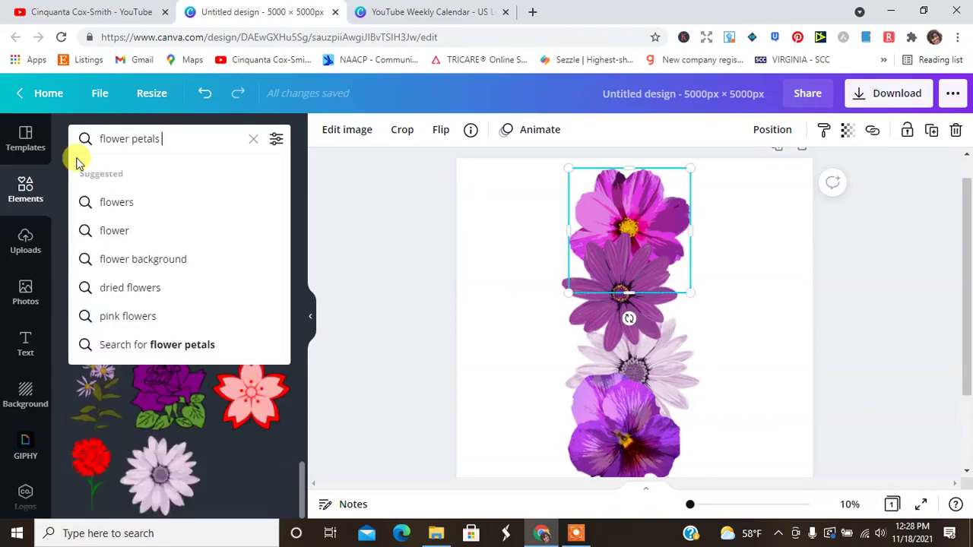
{"action": "key", "text": "Return"}
- Narrow the element search to "flower petals green"
{"action": "left_click", "coordinate": [190, 139]}
{"action": "type", "text": "green"}
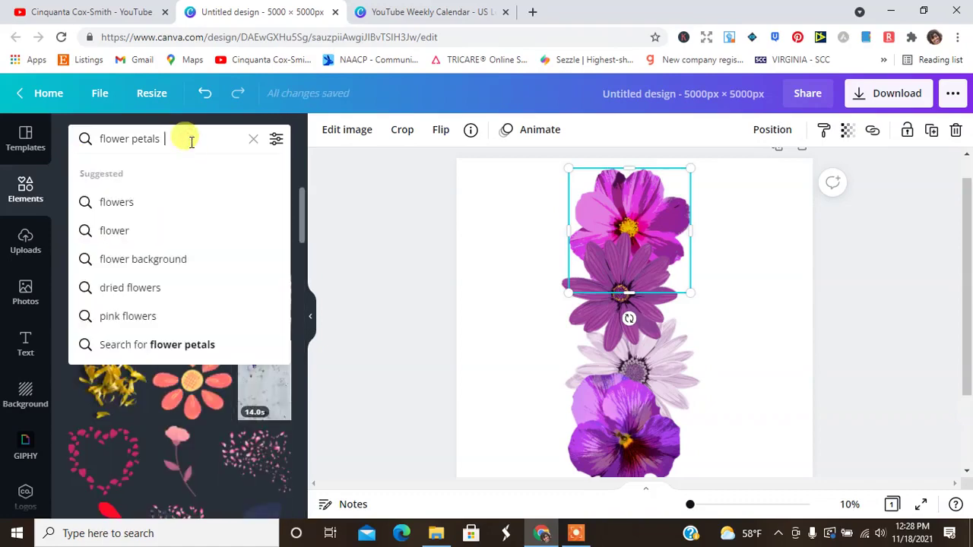
{"action": "key", "text": "Return"}
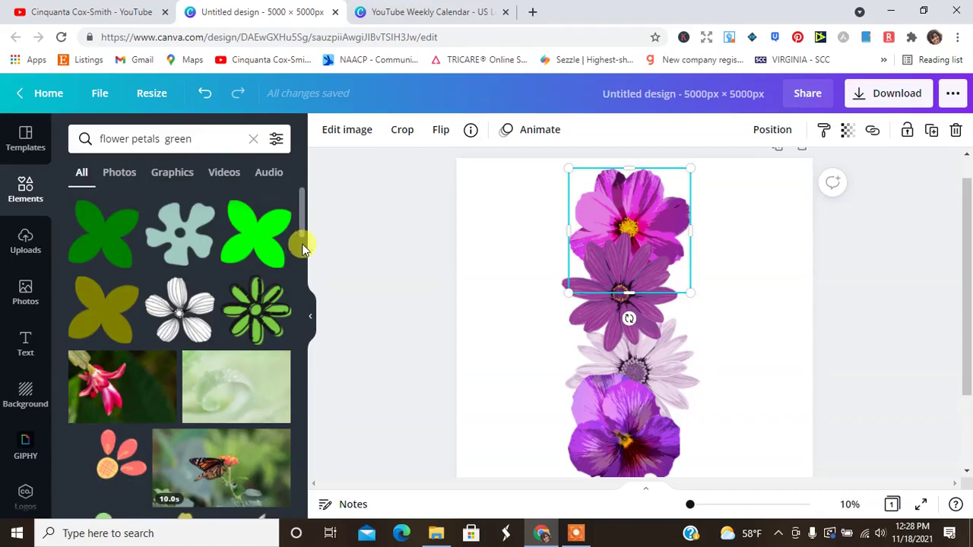
- Search the elements for "green flower" and browse down to the green blossom graphics
{"action": "left_click", "coordinate": [212, 133]}
{"action": "type", "text": "green flower"}
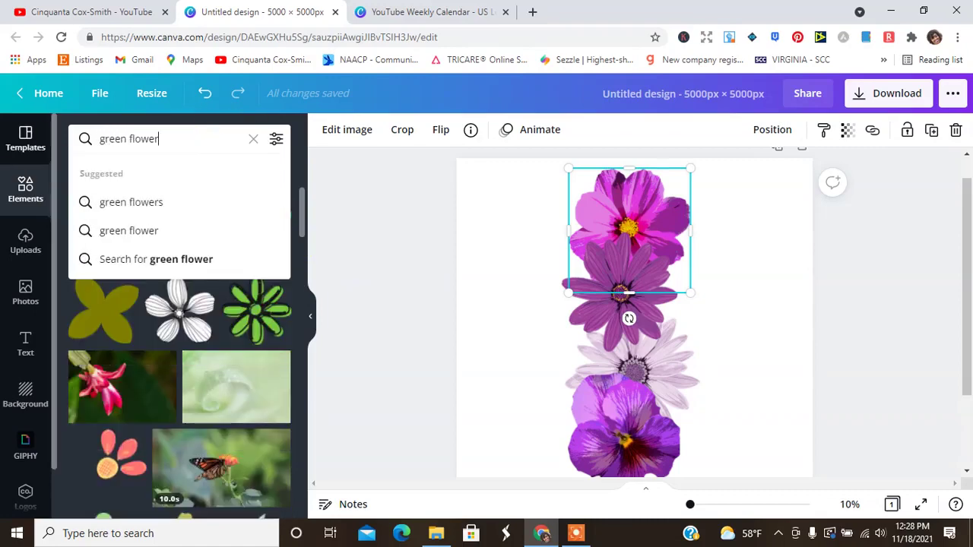
{"action": "key", "text": "Return"}
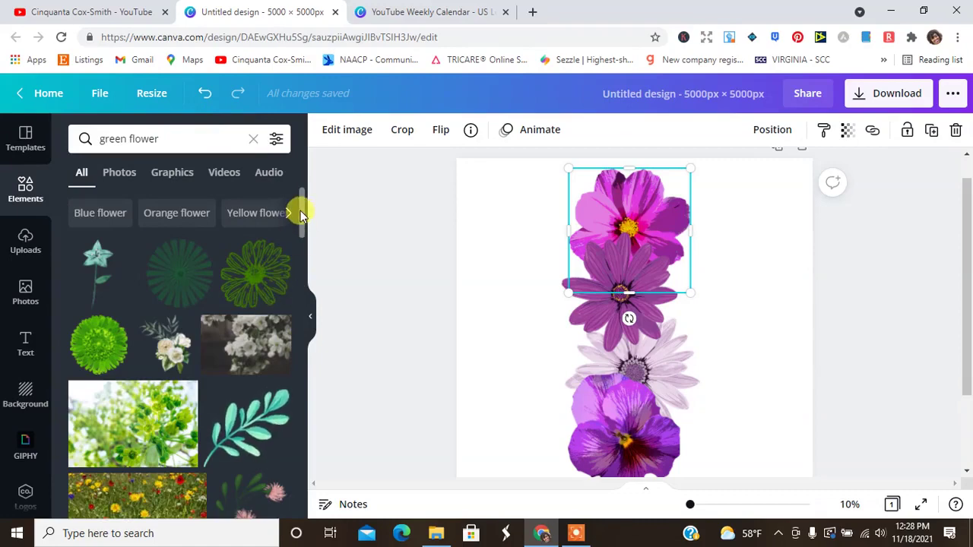
{"action": "left_click_drag", "start_coordinate": [299, 211], "coordinate": [310, 303]}
{"action": "scroll", "coordinate": [311, 304], "scroll_direction": "down", "scroll_amount": 1}
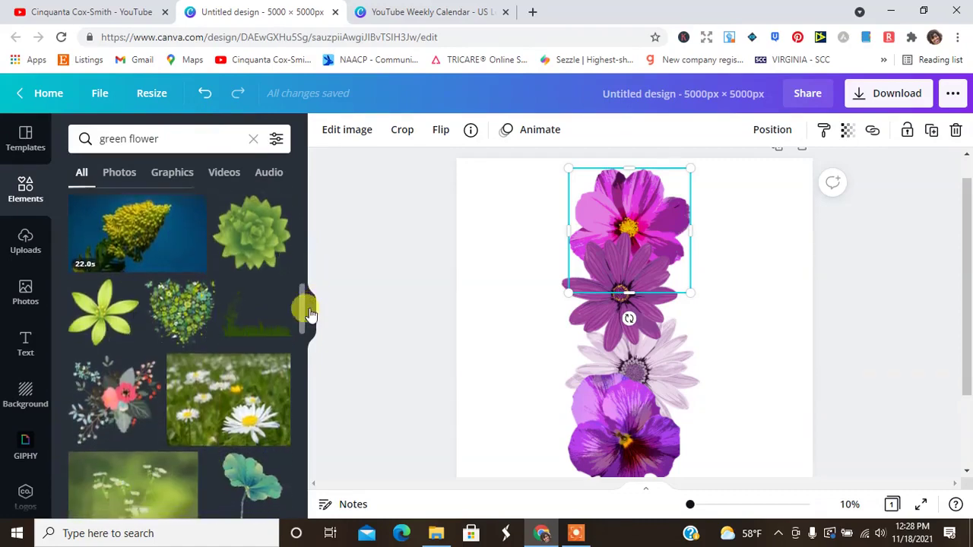
- Add the lime-green star-shaped flower, shrink it, and tuck it behind the dark purple daisy's upper-left petals
{"action": "left_click", "coordinate": [115, 321]}
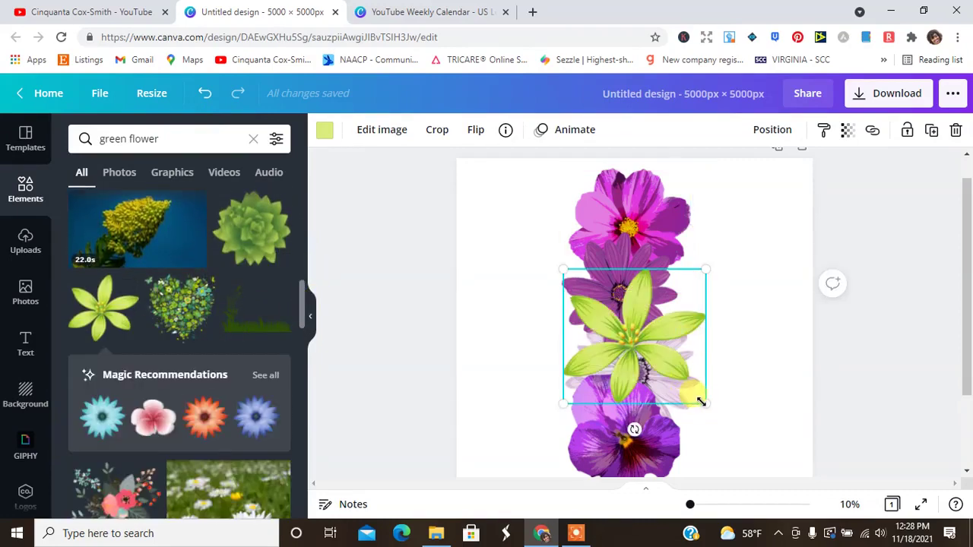
{"action": "left_click_drag", "start_coordinate": [701, 402], "coordinate": [585, 287]}
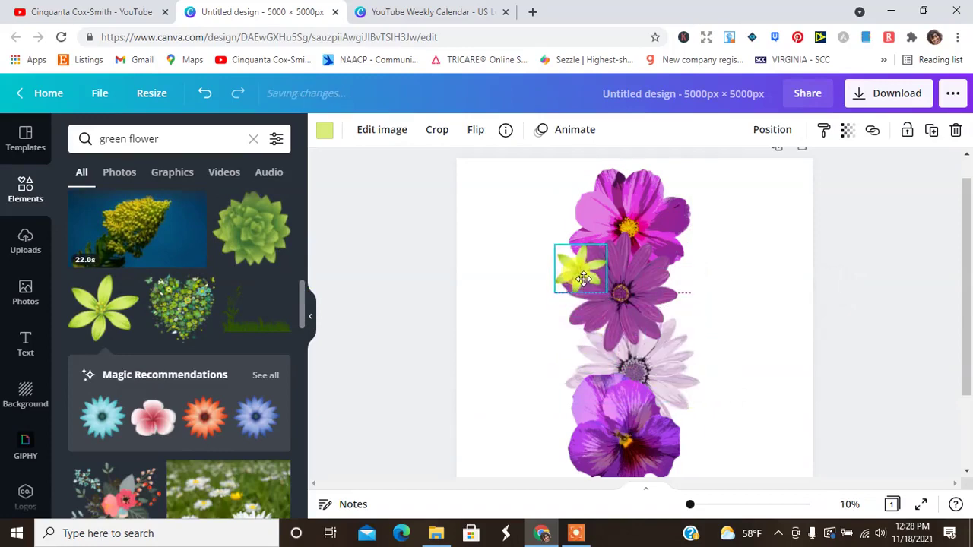
{"action": "left_click", "coordinate": [773, 132]}
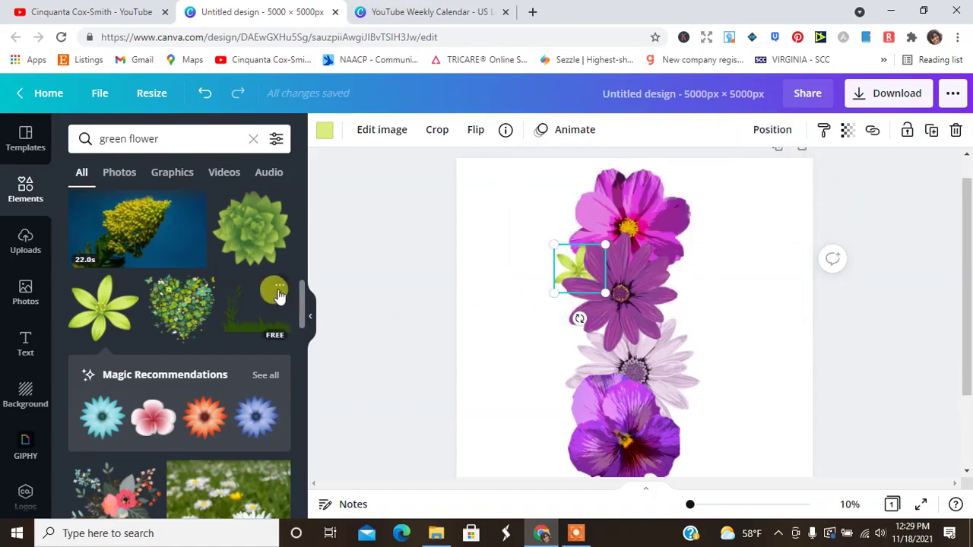
- Add the green succulent rosette, scale it down, and layer it behind both daisies at the column's left edge
{"action": "left_click", "coordinate": [247, 238]}
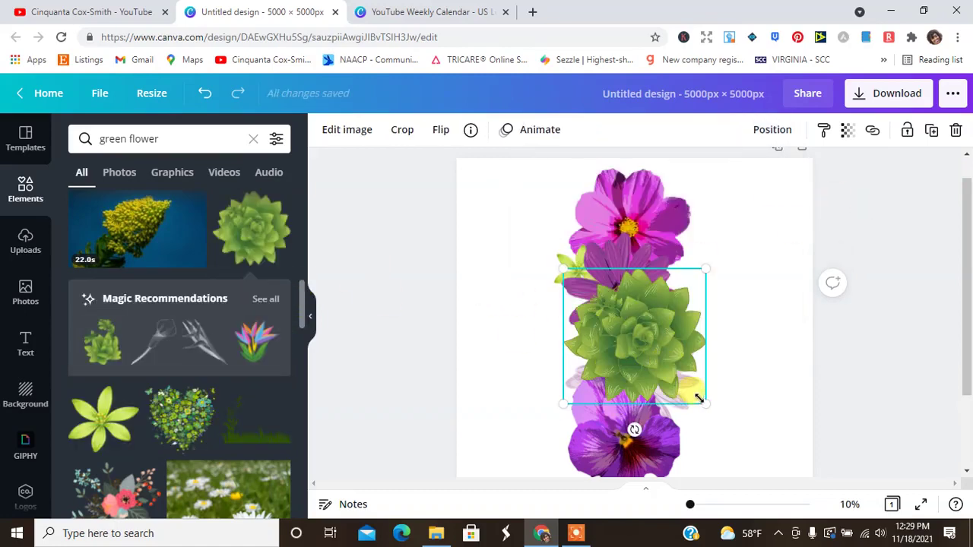
{"action": "left_click_drag", "start_coordinate": [708, 403], "coordinate": [594, 340]}
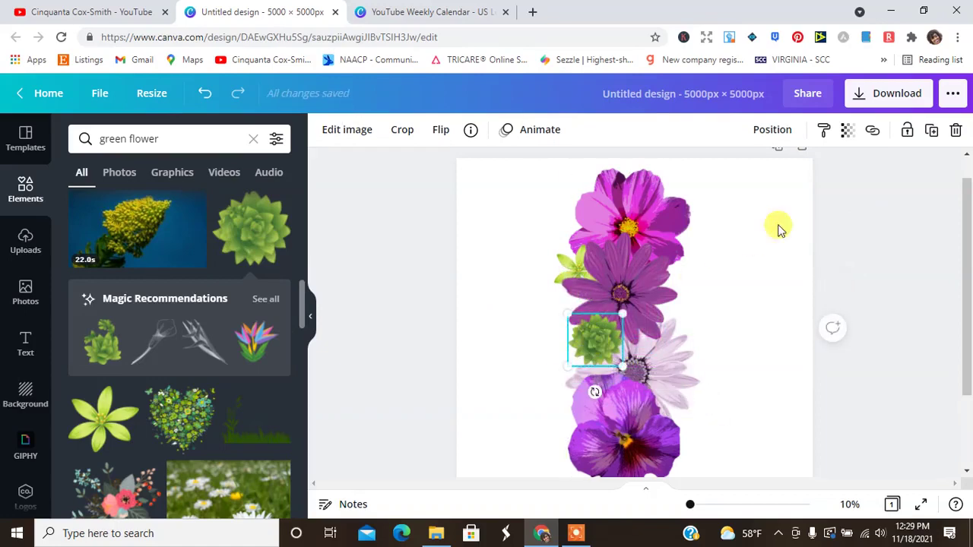
{"action": "left_click", "coordinate": [773, 130]}
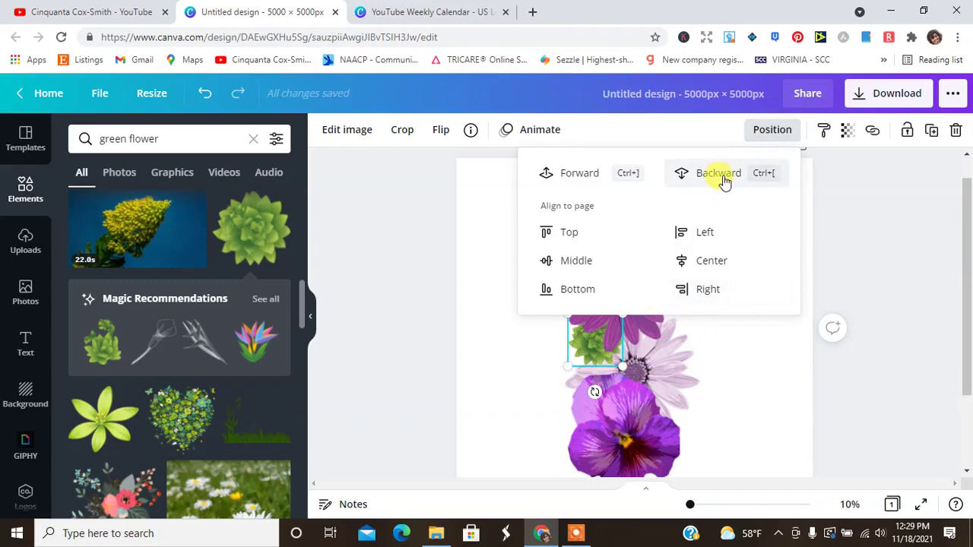
{"action": "left_click", "coordinate": [722, 179]}
{"action": "left_click_drag", "start_coordinate": [569, 368], "coordinate": [560, 348]}
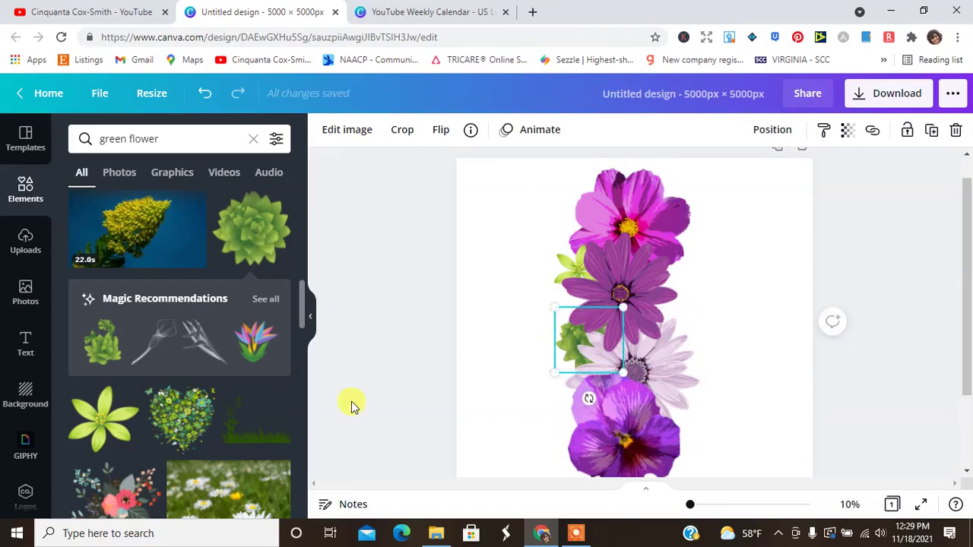
- Delete the extra pale lilac daisy covering the column and search the elements for "green leaves"
{"action": "left_click_drag", "start_coordinate": [301, 317], "coordinate": [309, 463]}
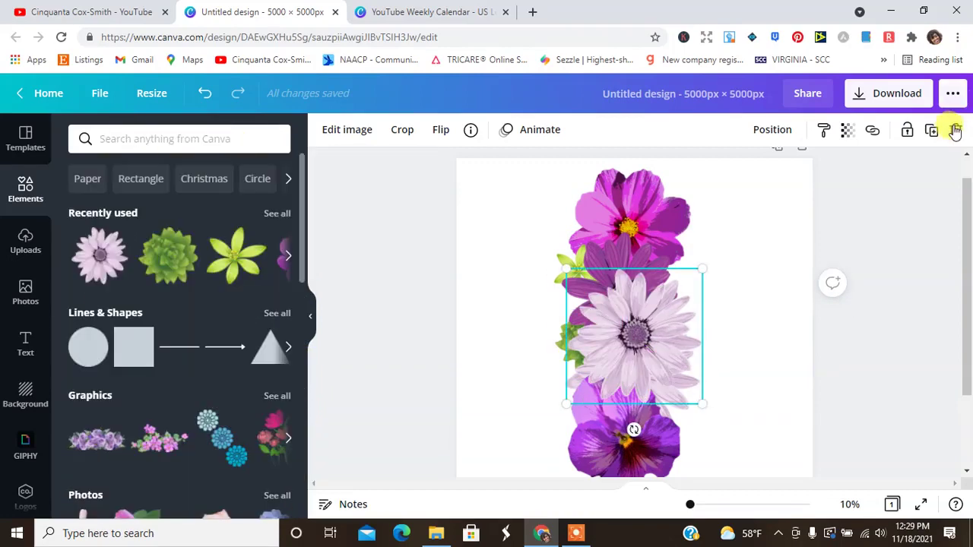
{"action": "left_click", "coordinate": [955, 131]}
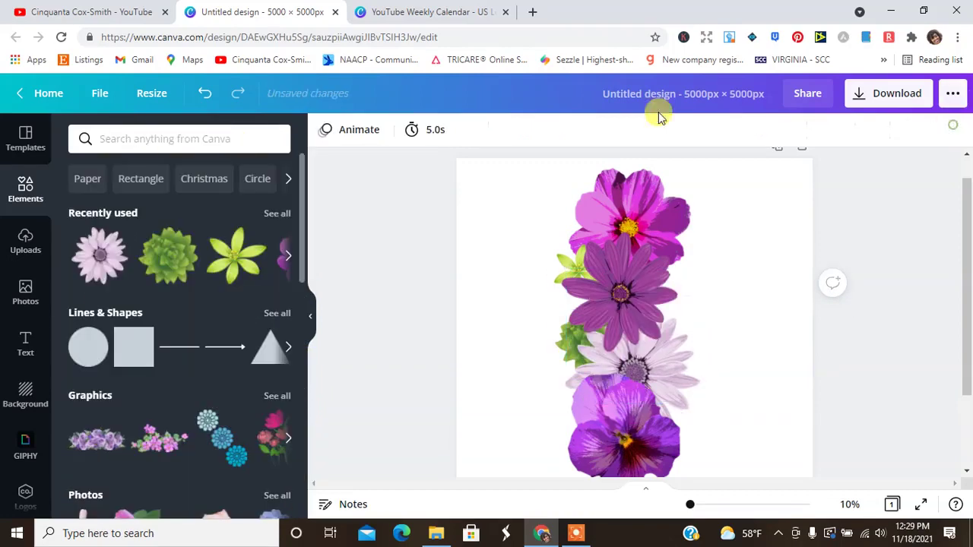
{"action": "left_click", "coordinate": [165, 137]}
{"action": "type", "text": "green leaves"}
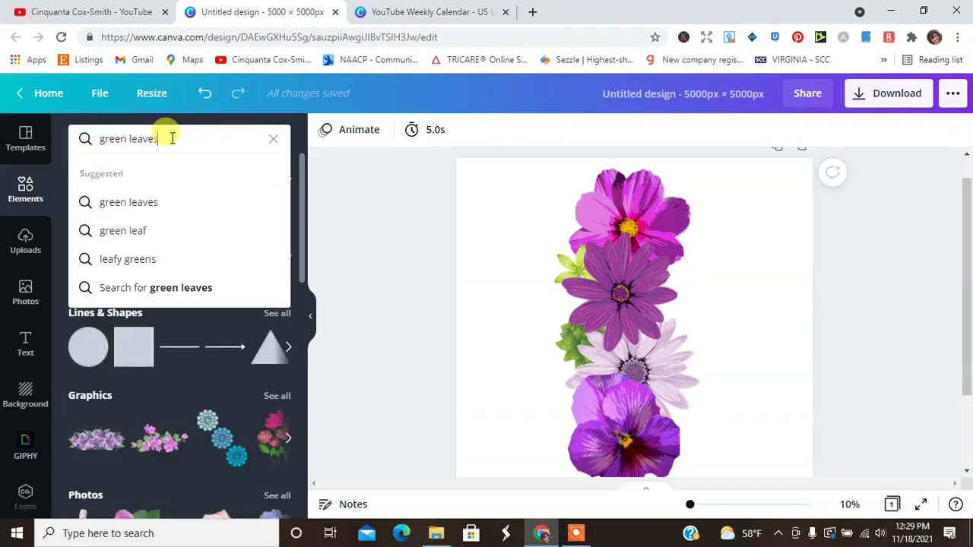
{"action": "key", "text": "Return"}
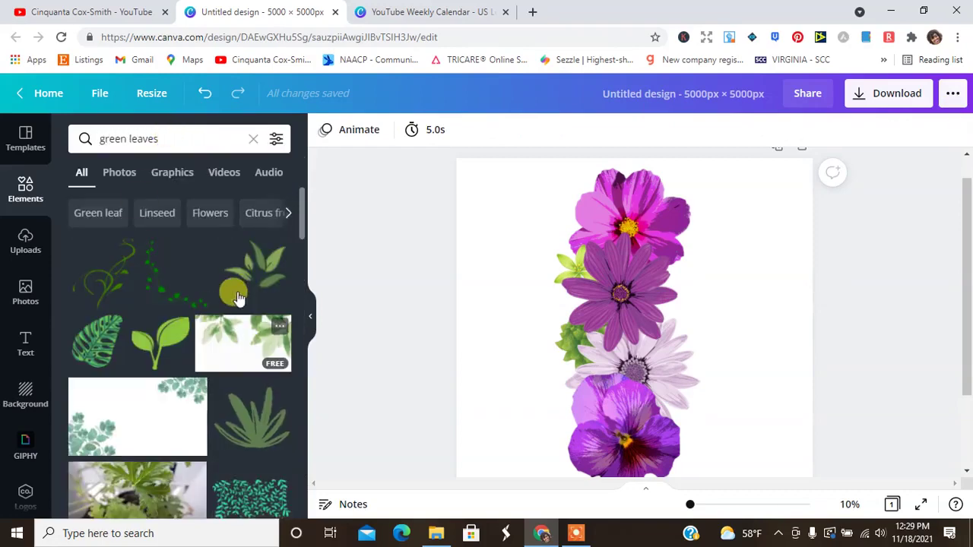
{"action": "scroll", "coordinate": [309, 275], "scroll_direction": "down", "scroll_amount": 5}
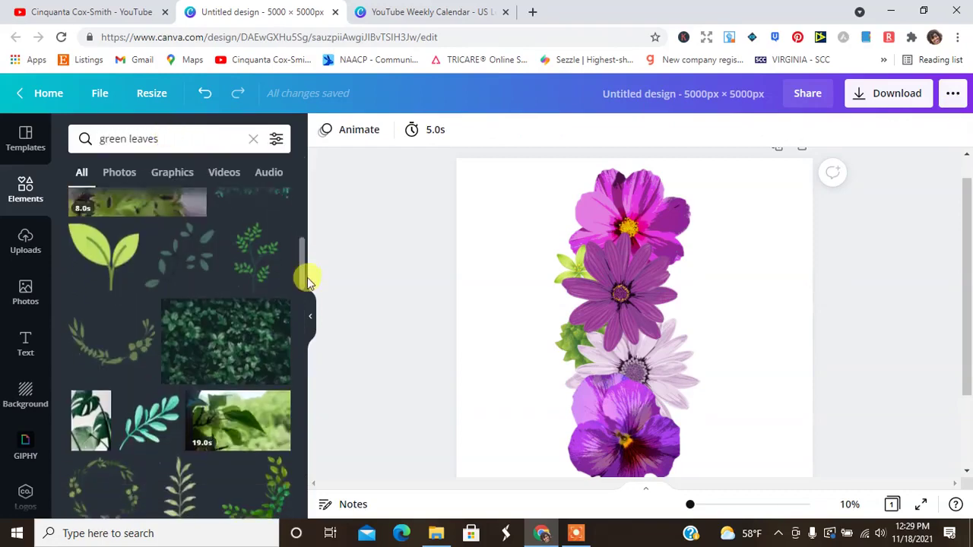
- Add the branching green leaf sprig, rotate it, and place it behind the pansy so its leaves emerge on the right side
{"action": "left_click", "coordinate": [253, 226]}
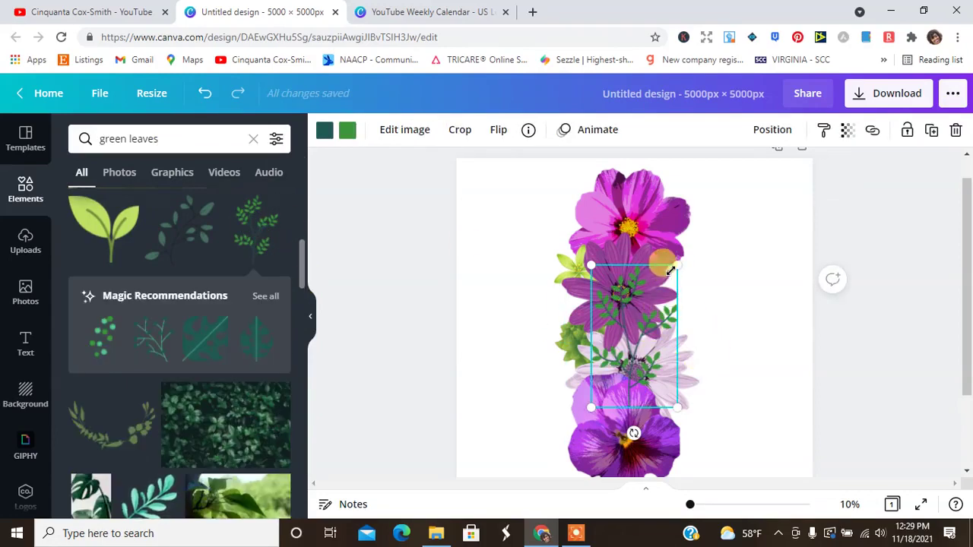
{"action": "left_click_drag", "start_coordinate": [633, 433], "coordinate": [586, 252]}
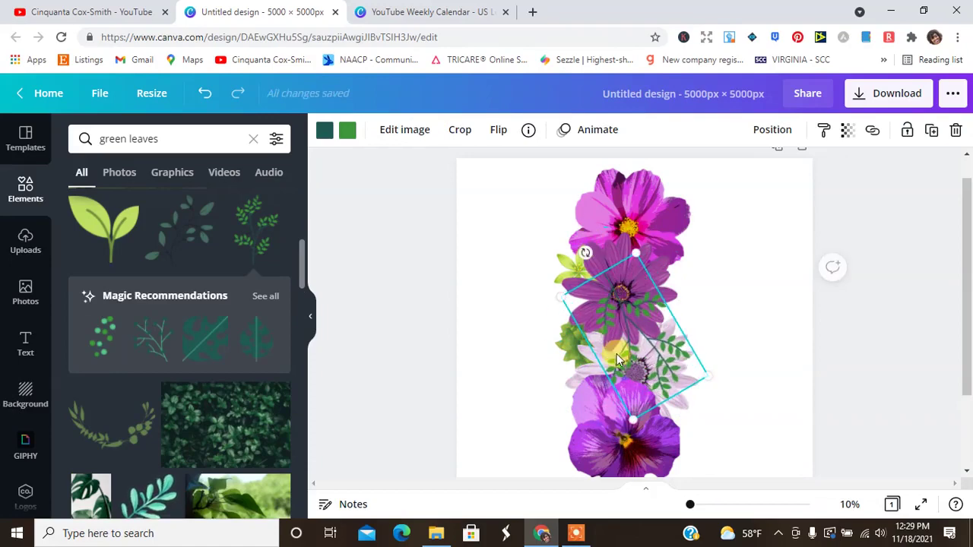
{"action": "left_click_drag", "start_coordinate": [641, 375], "coordinate": [647, 433]}
{"action": "left_click", "coordinate": [777, 131]}
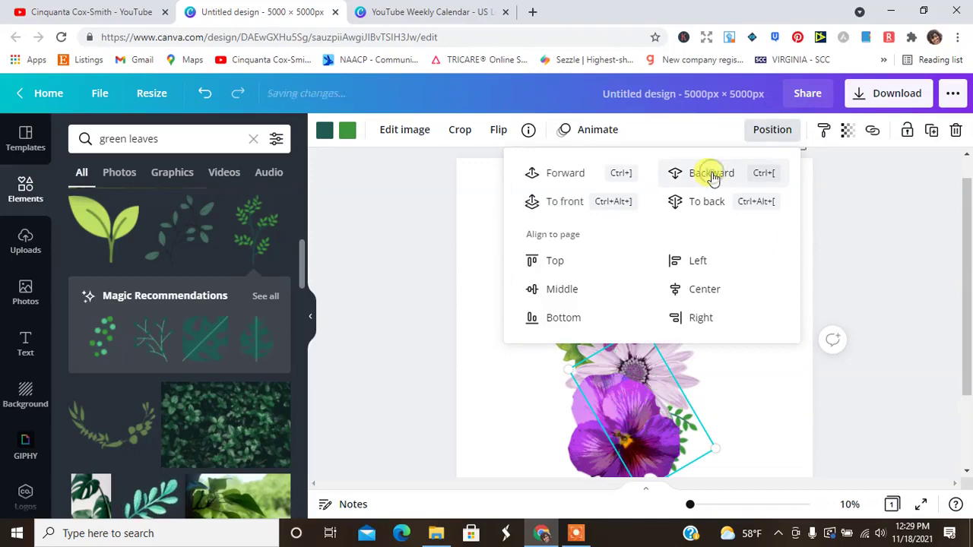
{"action": "left_click_drag", "start_coordinate": [712, 447], "coordinate": [686, 443]}
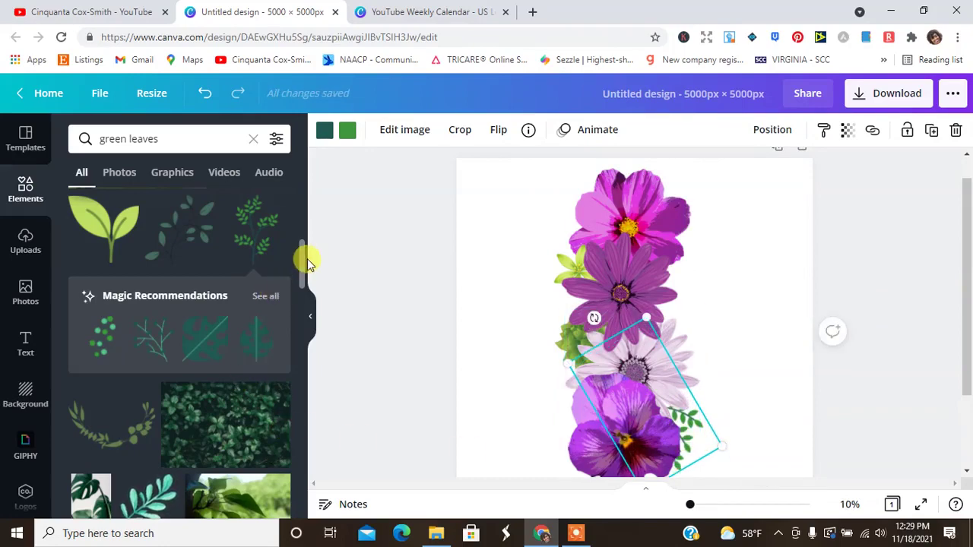
- Add the ivy branch, scale it down and tilt it, and send it behind the magenta cosmos with one leaf showing at the upper right
{"action": "left_click_drag", "start_coordinate": [304, 263], "coordinate": [311, 347]}
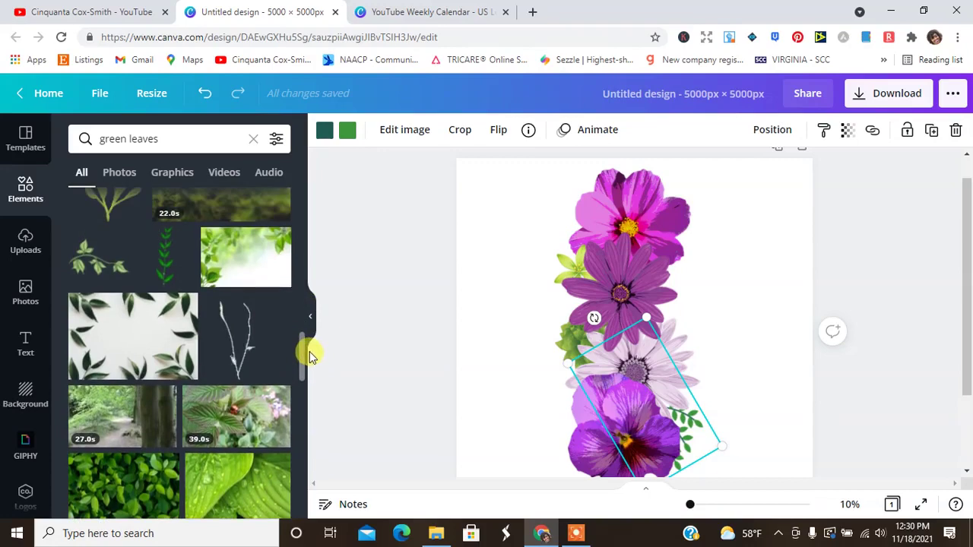
{"action": "left_click", "coordinate": [90, 255]}
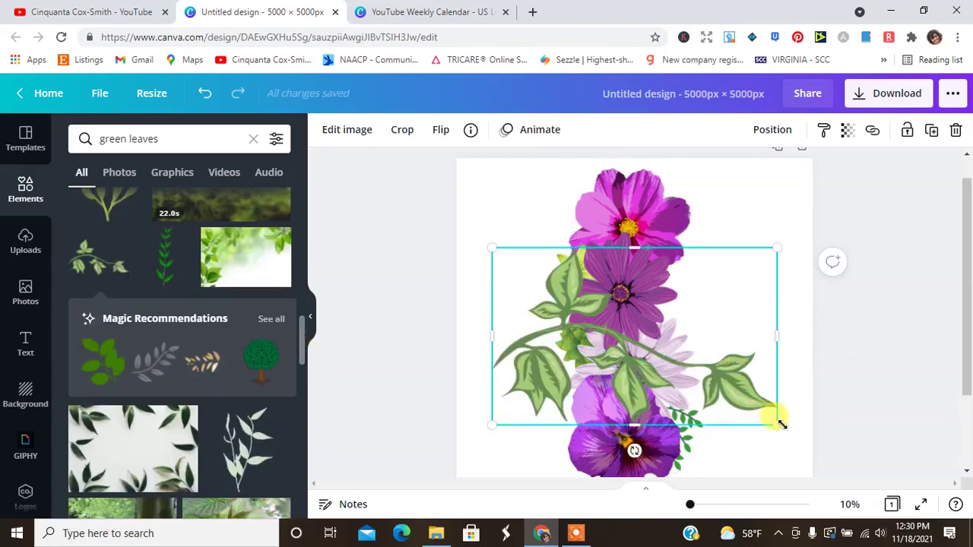
{"action": "left_click_drag", "start_coordinate": [781, 423], "coordinate": [605, 314]}
{"action": "left_click_drag", "start_coordinate": [547, 296], "coordinate": [665, 195]}
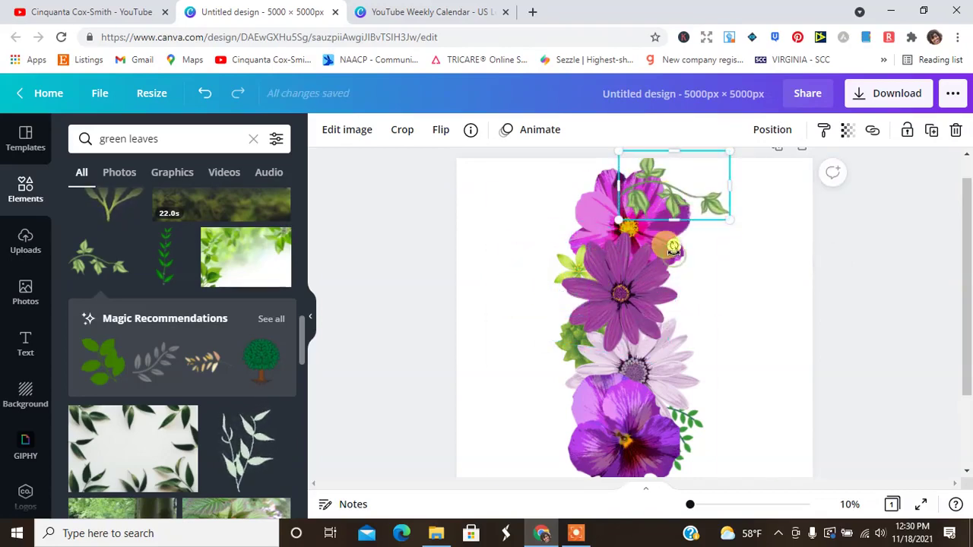
{"action": "left_click_drag", "start_coordinate": [674, 247], "coordinate": [702, 233]}
{"action": "left_click_drag", "start_coordinate": [654, 183], "coordinate": [631, 192]}
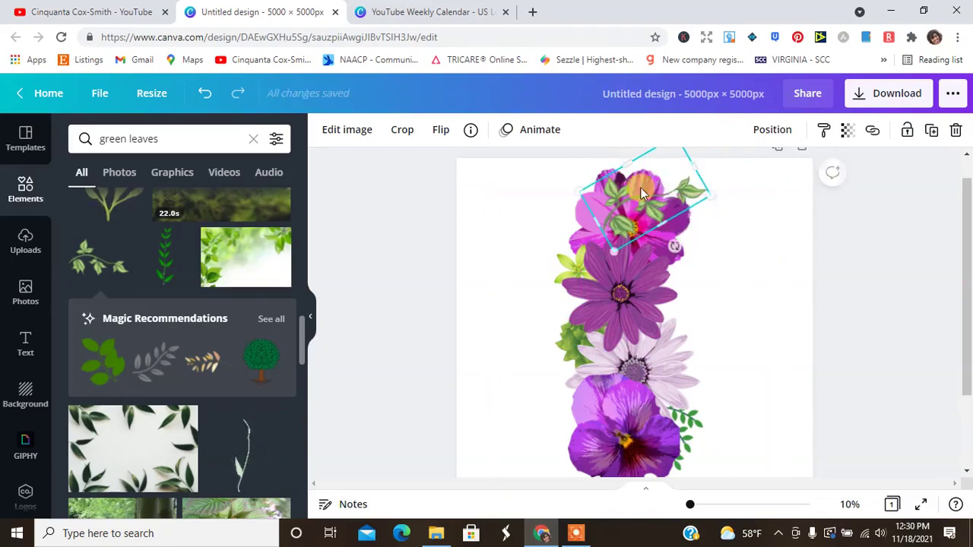
{"action": "left_click", "coordinate": [755, 132]}
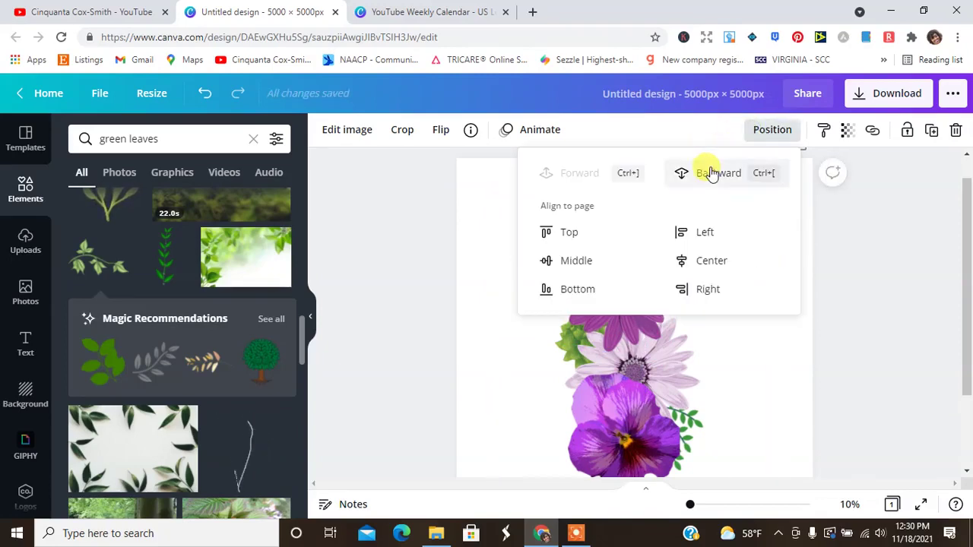
{"action": "left_click", "coordinate": [719, 172]}
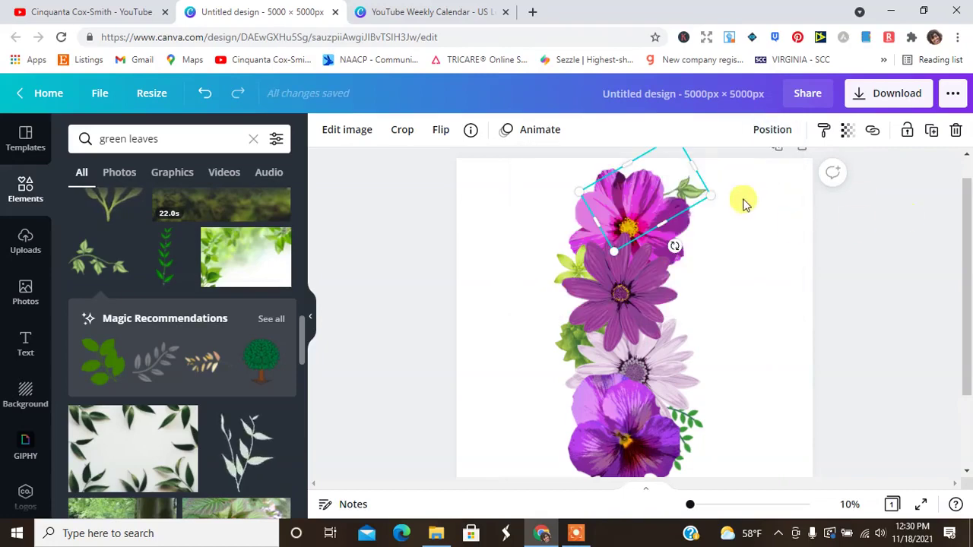
- Rotate the ivy branch further and shift it and the magenta cosmos slightly so the leaf sits close to the upper-right petals
{"action": "left_click", "coordinate": [681, 183]}
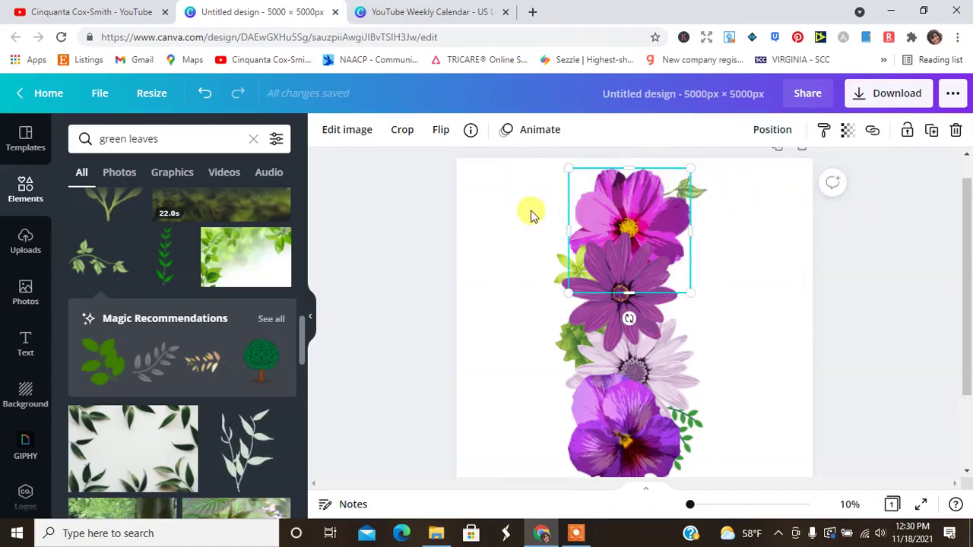
{"action": "left_click", "coordinate": [531, 213]}
{"action": "left_click", "coordinate": [692, 185]}
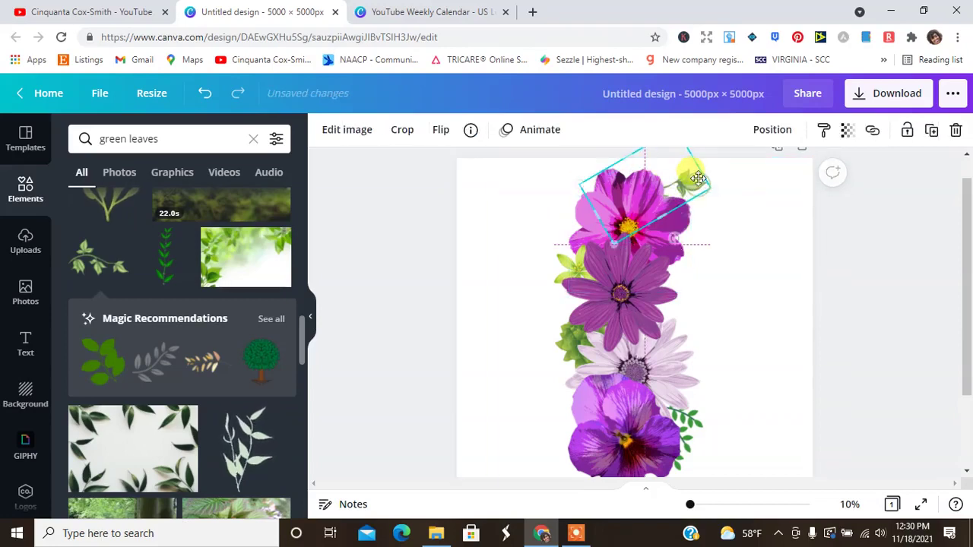
{"action": "left_click_drag", "start_coordinate": [656, 259], "coordinate": [693, 187]}
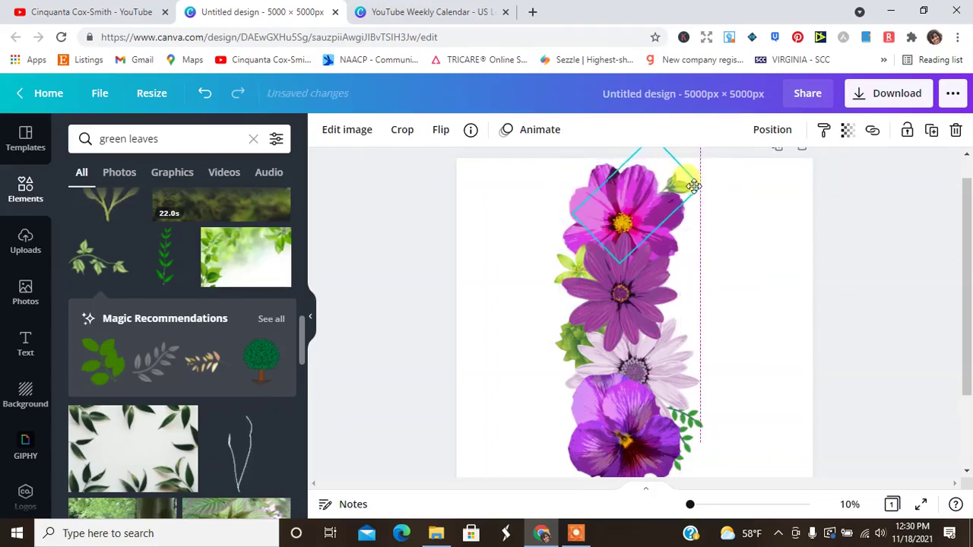
{"action": "left_click", "coordinate": [909, 297]}
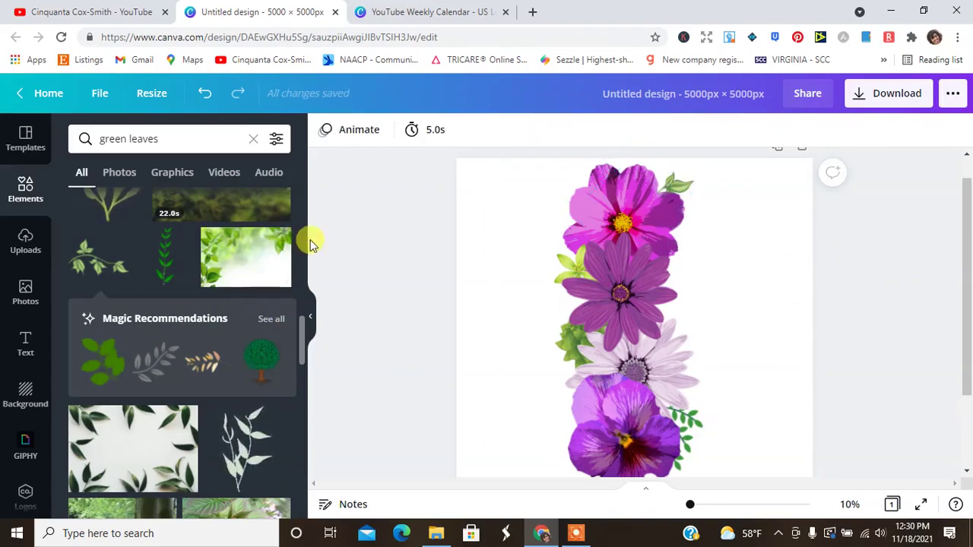
- Add the narrow green leafy vine, tilt it to the right, and layer it behind the daisies along the column's right edge
{"action": "left_click", "coordinate": [165, 259]}
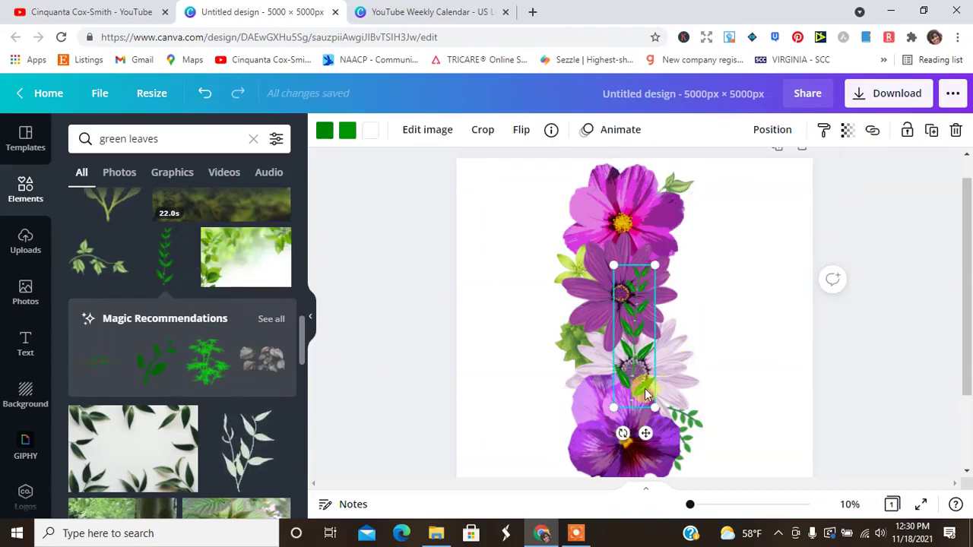
{"action": "left_click_drag", "start_coordinate": [640, 394], "coordinate": [662, 366]}
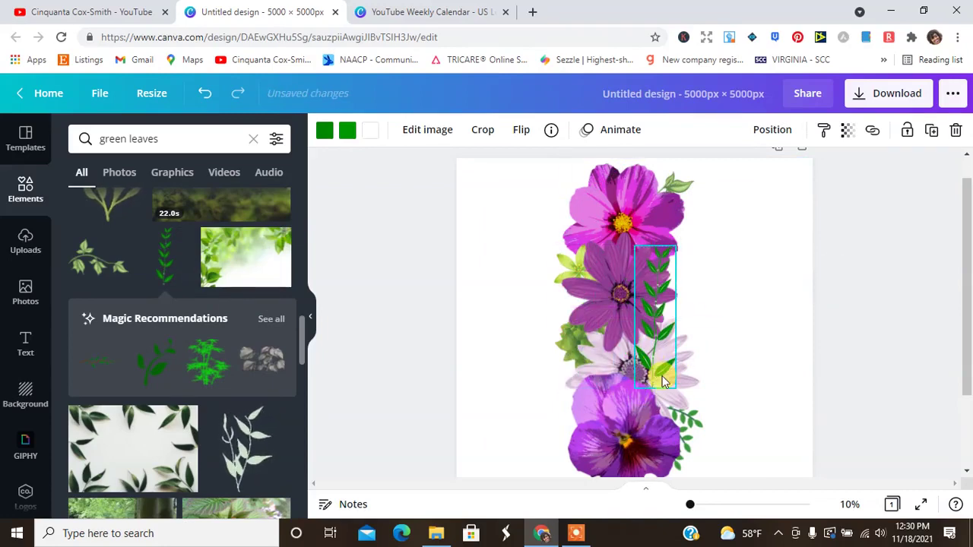
{"action": "left_click_drag", "start_coordinate": [639, 398], "coordinate": [604, 411]}
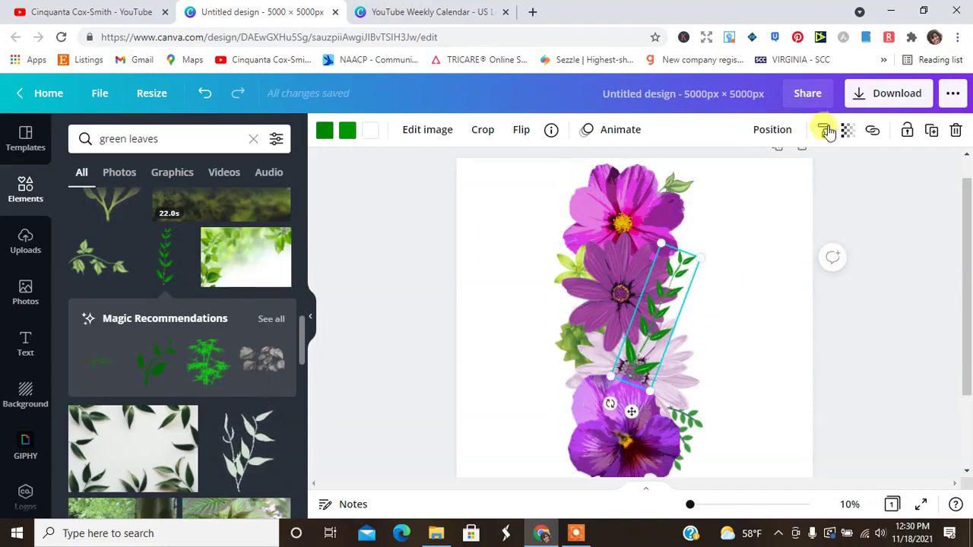
{"action": "left_click", "coordinate": [770, 130]}
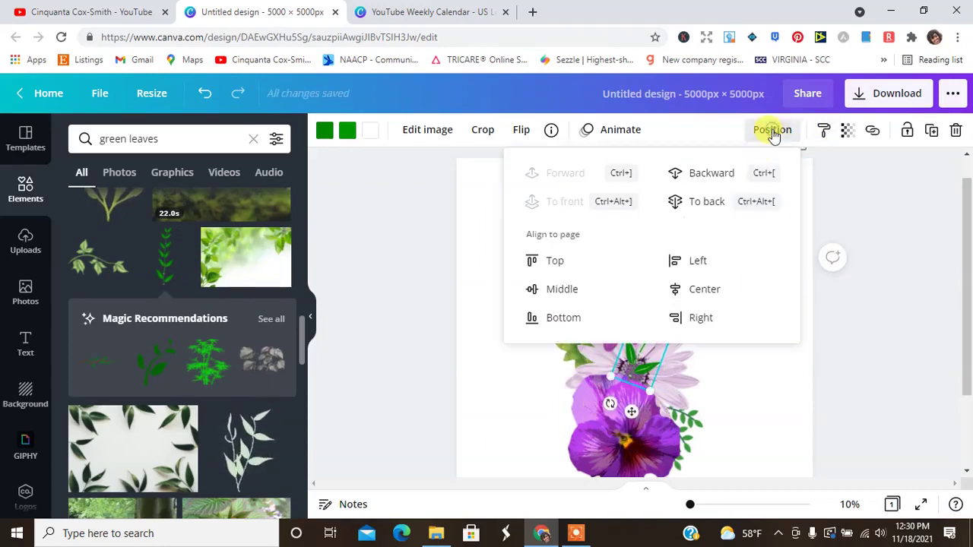
{"action": "left_click", "coordinate": [722, 173]}
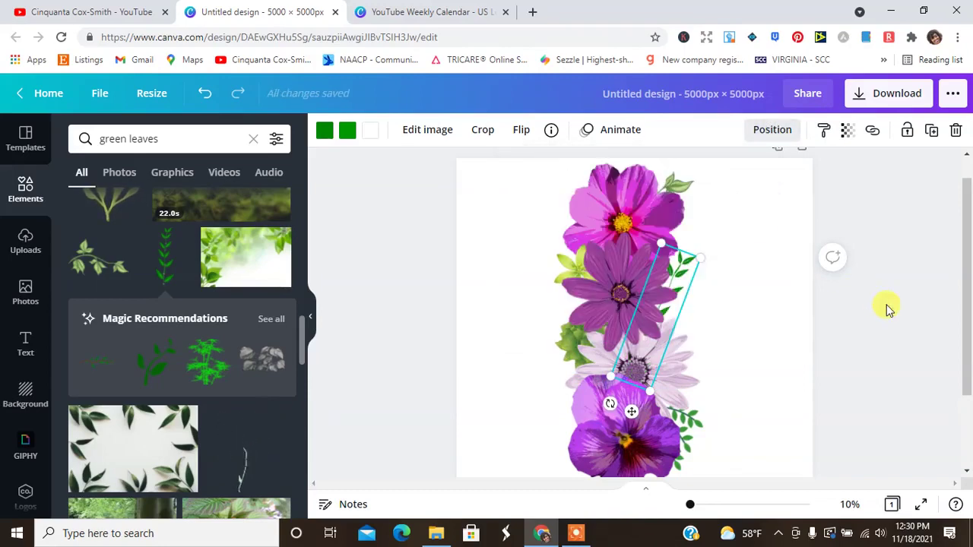
{"action": "left_click_drag", "start_coordinate": [622, 401], "coordinate": [601, 398]}
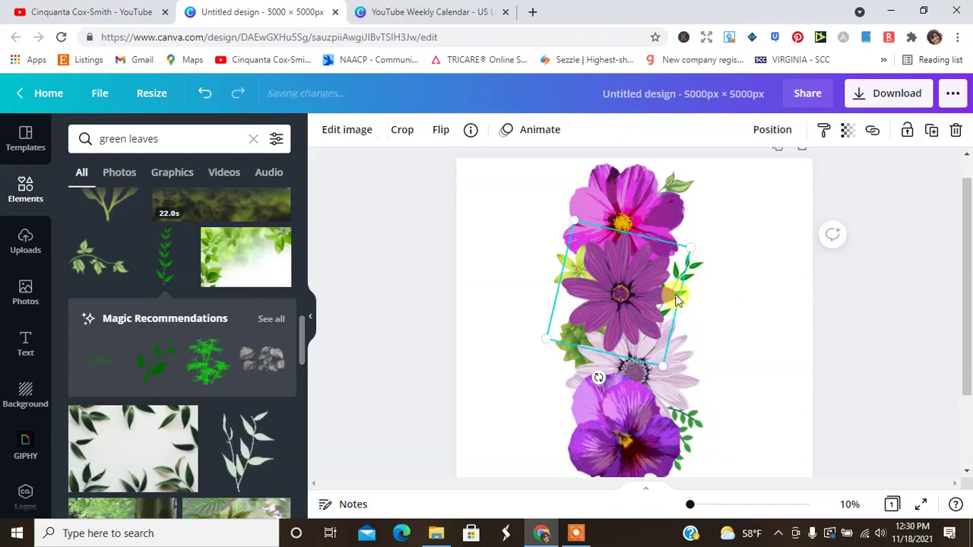
- Lower the narrow leafy vine behind the dark purple daisy and shift the whole flower arrangement slightly down on the page
{"action": "left_click_drag", "start_coordinate": [695, 261], "coordinate": [687, 283]}
{"action": "left_click", "coordinate": [401, 262]}
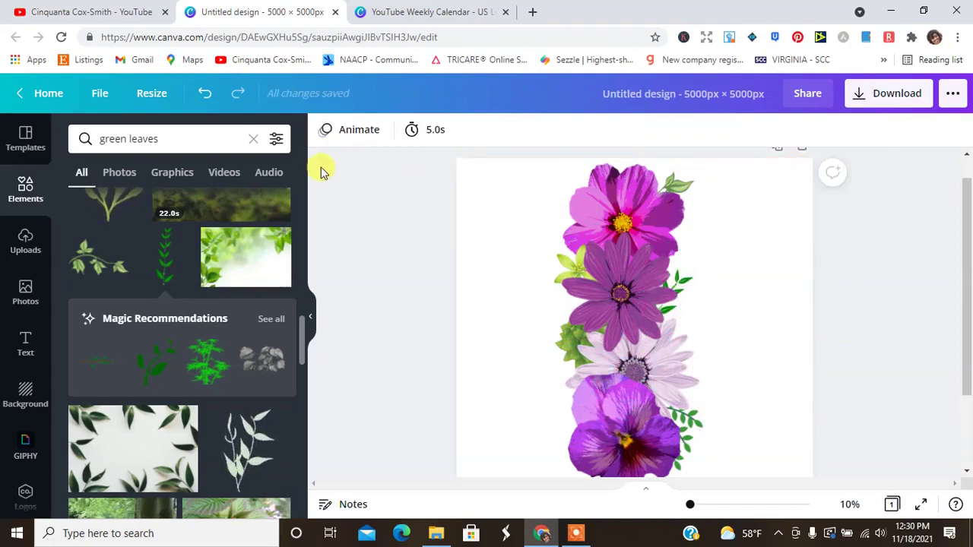
{"action": "left_click_drag", "start_coordinate": [514, 167], "coordinate": [751, 480]}
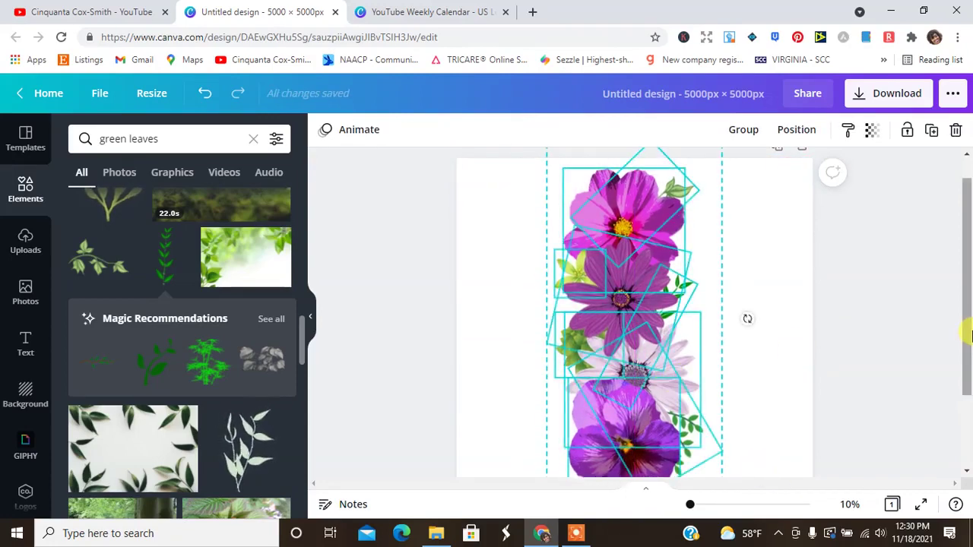
{"action": "left_click_drag", "start_coordinate": [969, 335], "coordinate": [967, 298]}
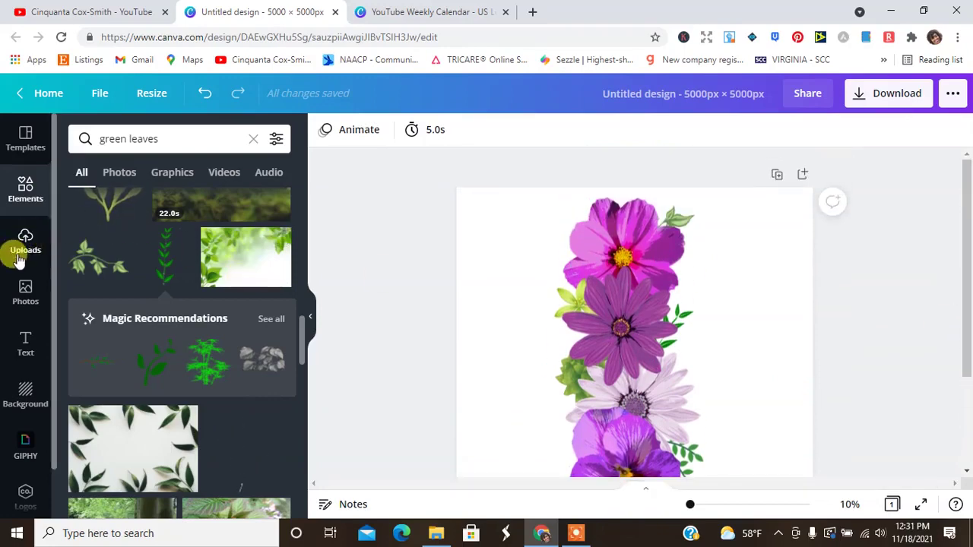
- Add the yellow HUGE SALE font combination on top of the flower column
{"action": "left_click", "coordinate": [26, 342]}
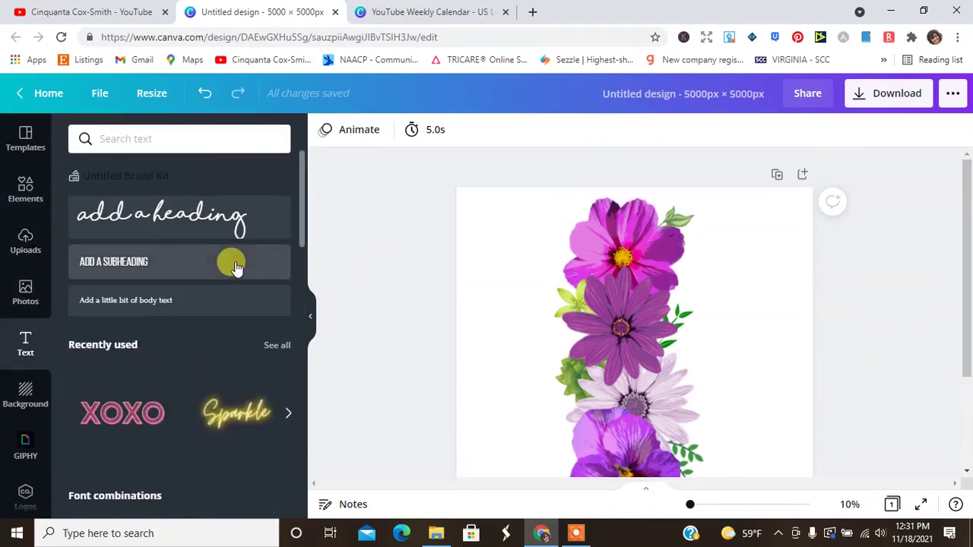
{"action": "left_click_drag", "start_coordinate": [302, 219], "coordinate": [306, 443]}
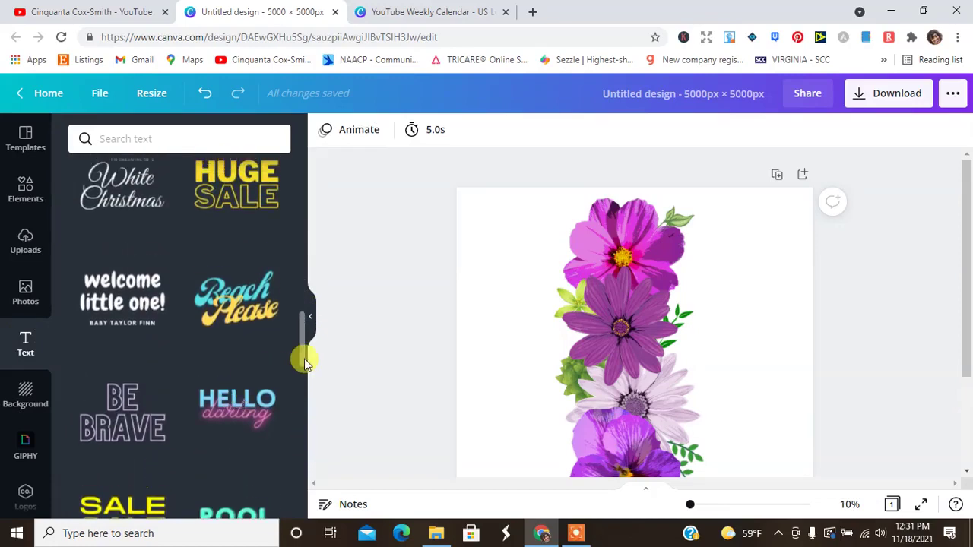
{"action": "left_click_drag", "start_coordinate": [391, 211], "coordinate": [535, 247]}
- Ungroup the HUGE SALE text and delete the outlined word SALE
{"action": "left_click", "coordinate": [791, 131]}
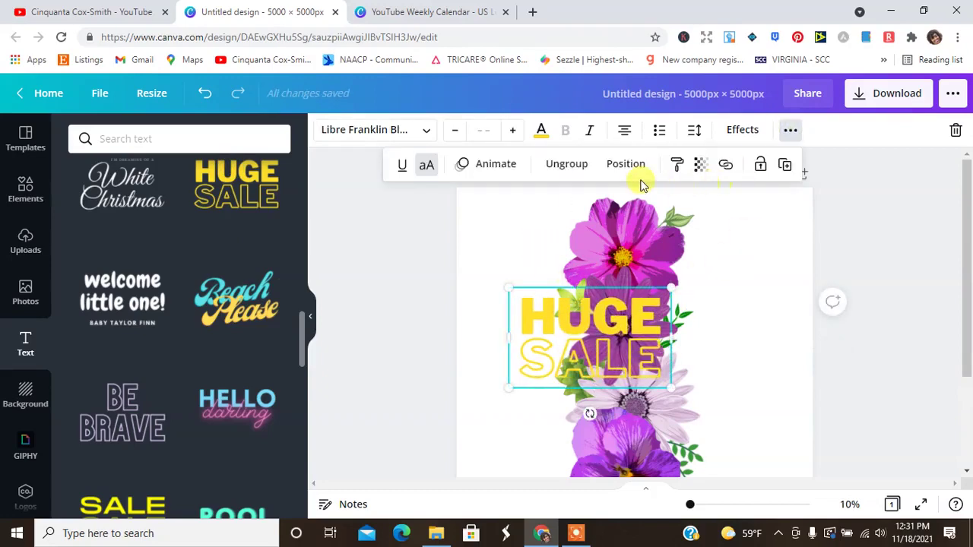
{"action": "left_click", "coordinate": [577, 164]}
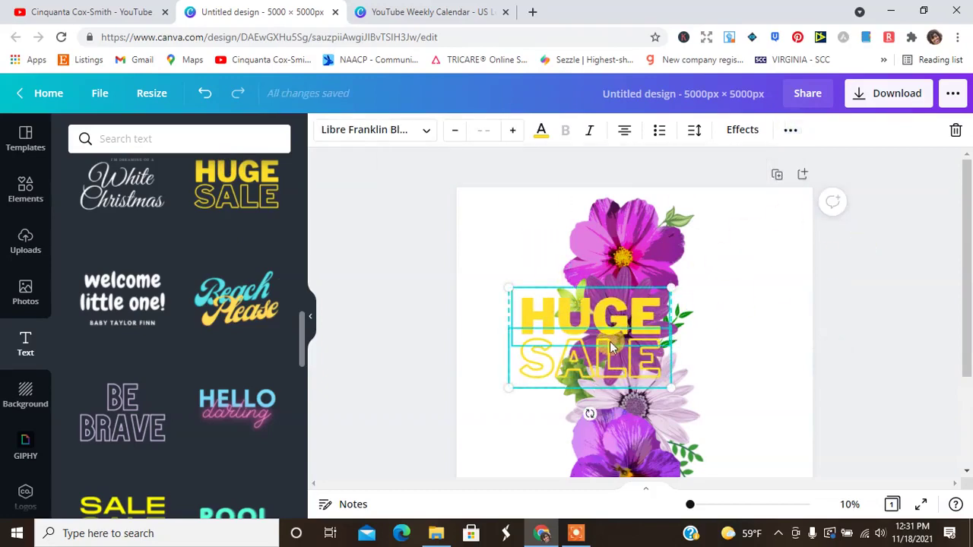
{"action": "left_click", "coordinate": [952, 279]}
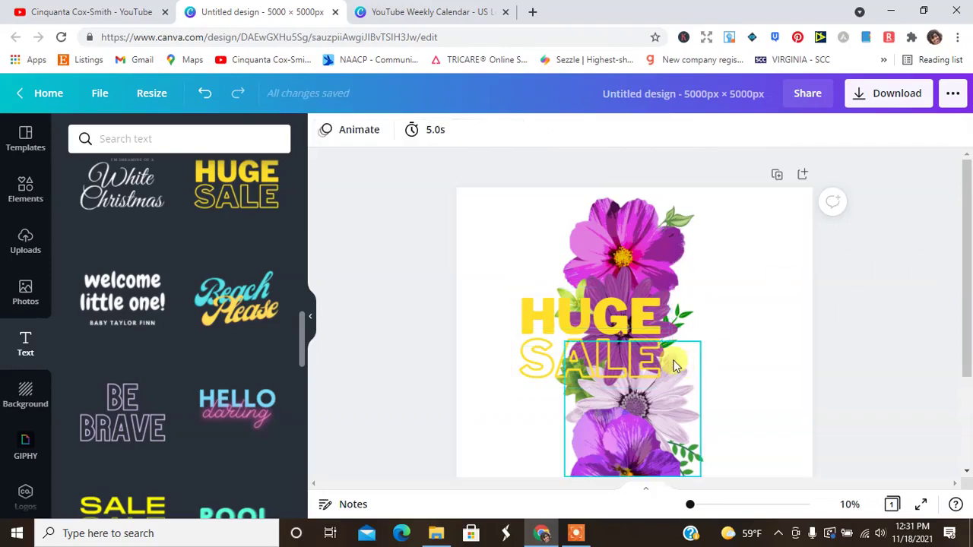
{"action": "left_click", "coordinate": [646, 363]}
{"action": "left_click", "coordinate": [954, 131]}
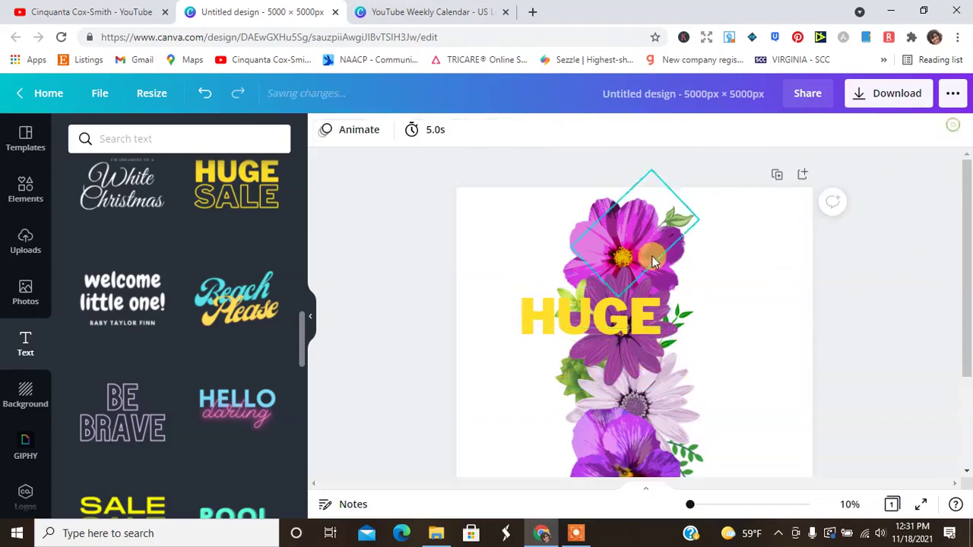
- Replace HUGE with SMILE, one letter per line, and move the vertical word up over the middle of the flower column
{"action": "left_click", "coordinate": [598, 299]}
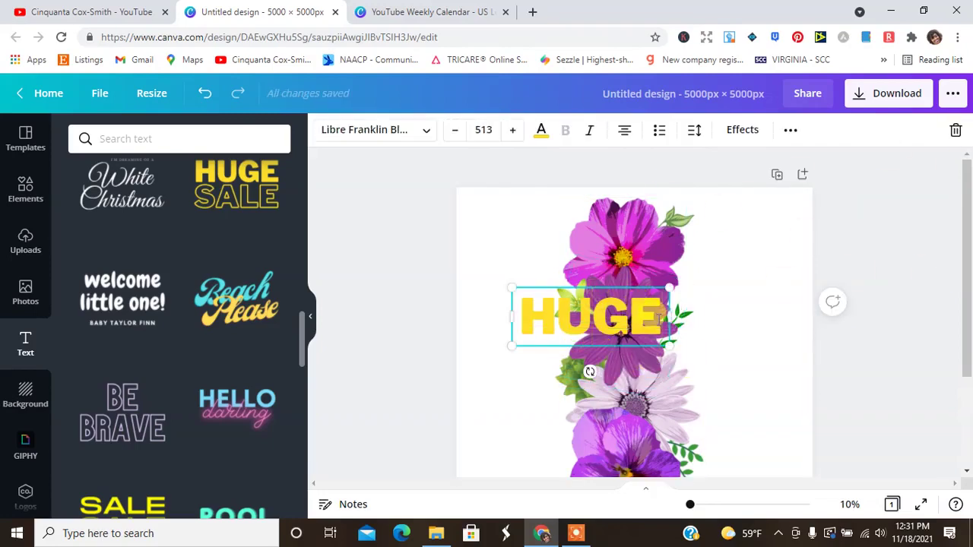
{"action": "double_click", "coordinate": [535, 319]}
{"action": "type", "text": "A"}
{"action": "key", "text": "BackSpace"}
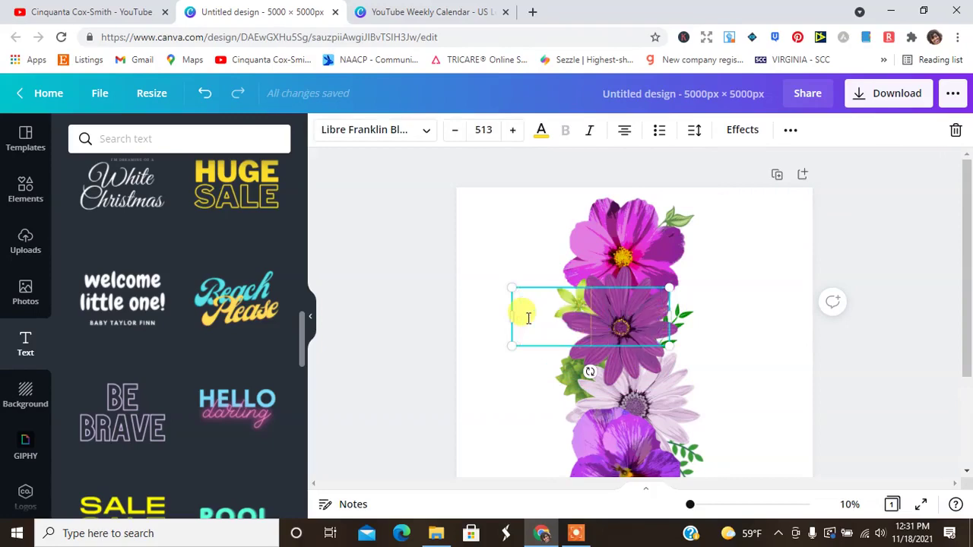
{"action": "type", "text": "S"}
{"action": "key", "text": "Return"}
{"action": "type", "text": "M"}
{"action": "key", "text": "Return"}
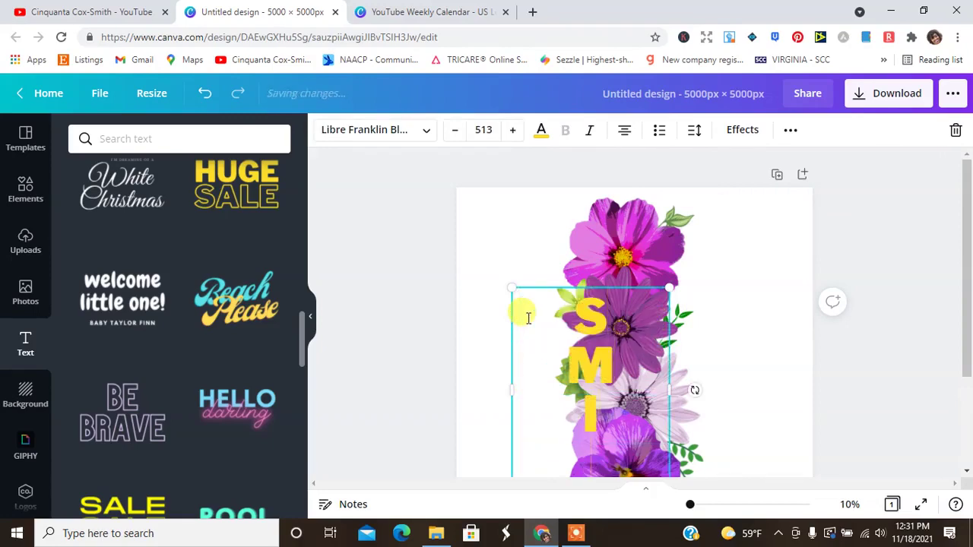
{"action": "type", "text": "L"}
{"action": "key", "text": "Return"}
{"action": "type", "text": "E"}
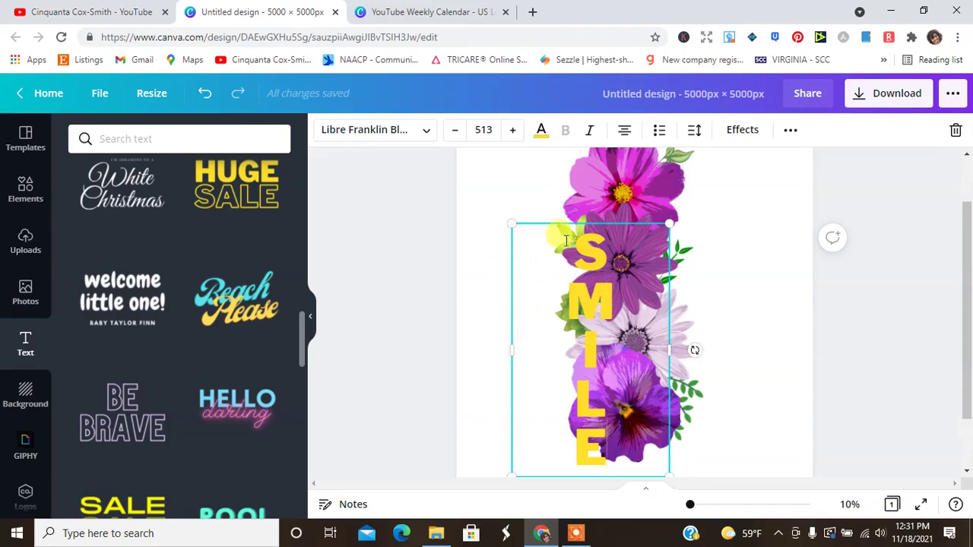
{"action": "left_click_drag", "start_coordinate": [592, 218], "coordinate": [624, 157]}
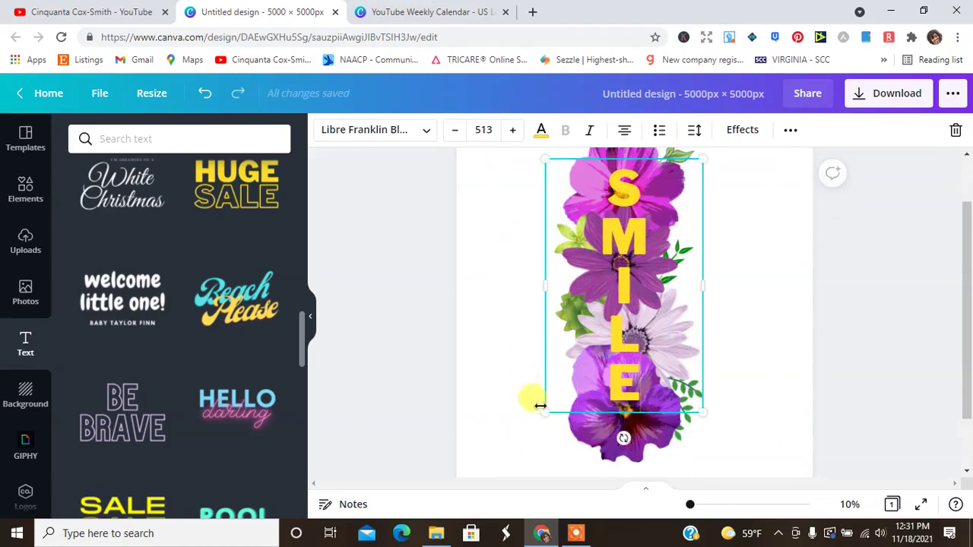
{"action": "mouse_move", "coordinate": [549, 413]}
{"action": "left_mouse_down"}
{"action": "mouse_move", "coordinate": [526, 430]}
{"action": "mouse_move", "coordinate": [543, 408]}
{"action": "left_mouse_up"}
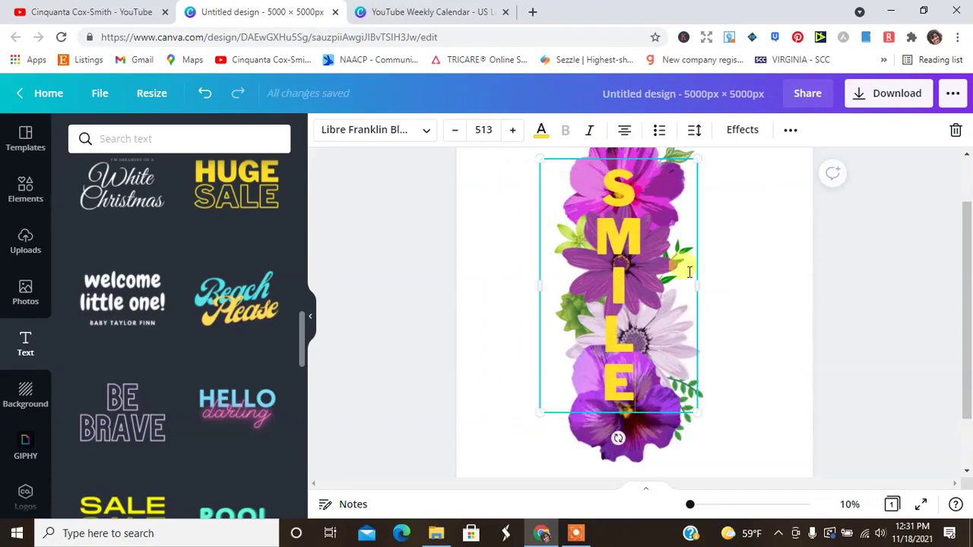
- Tighten the line spacing slightly across all the letters of SMILE
{"action": "left_click", "coordinate": [701, 130]}
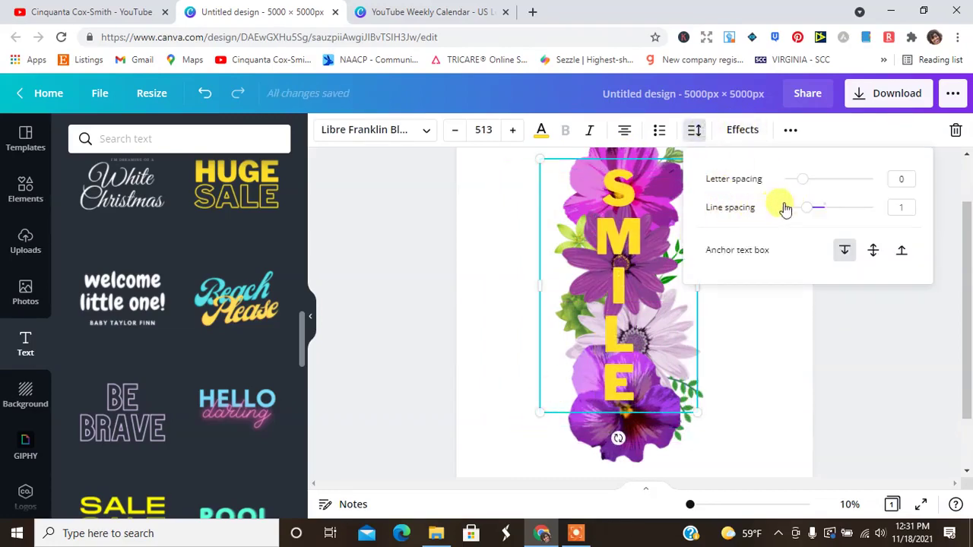
{"action": "mouse_move", "coordinate": [811, 210]}
{"action": "left_mouse_down"}
{"action": "mouse_move", "coordinate": [790, 218]}
{"action": "mouse_move", "coordinate": [799, 215]}
{"action": "left_mouse_up"}
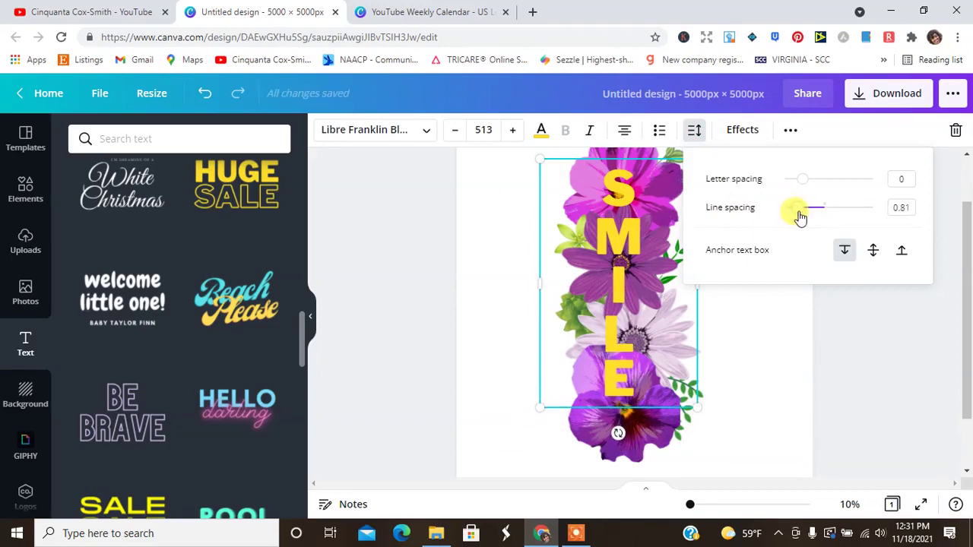
{"action": "double_click", "coordinate": [642, 384]}
{"action": "left_click_drag", "start_coordinate": [645, 388], "coordinate": [575, 186]}
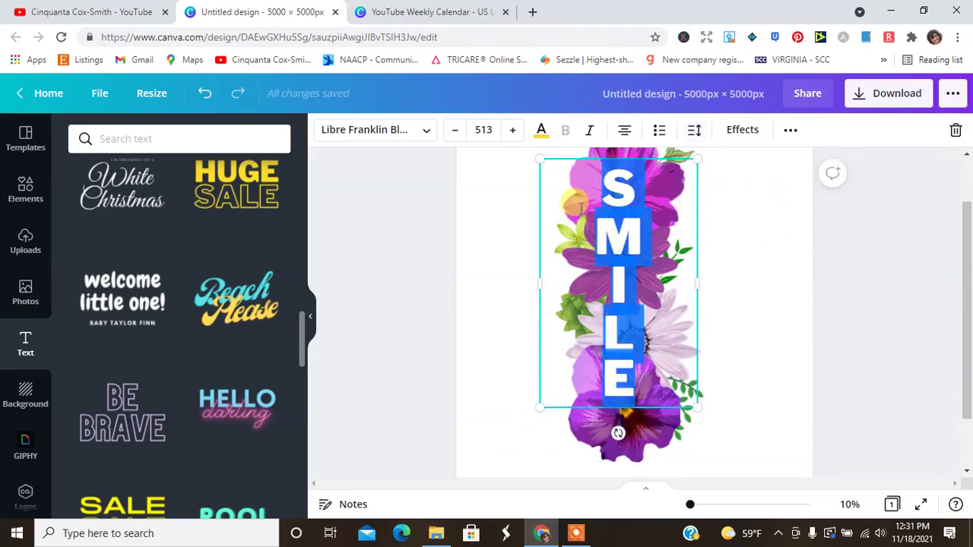
{"action": "left_click", "coordinate": [694, 131]}
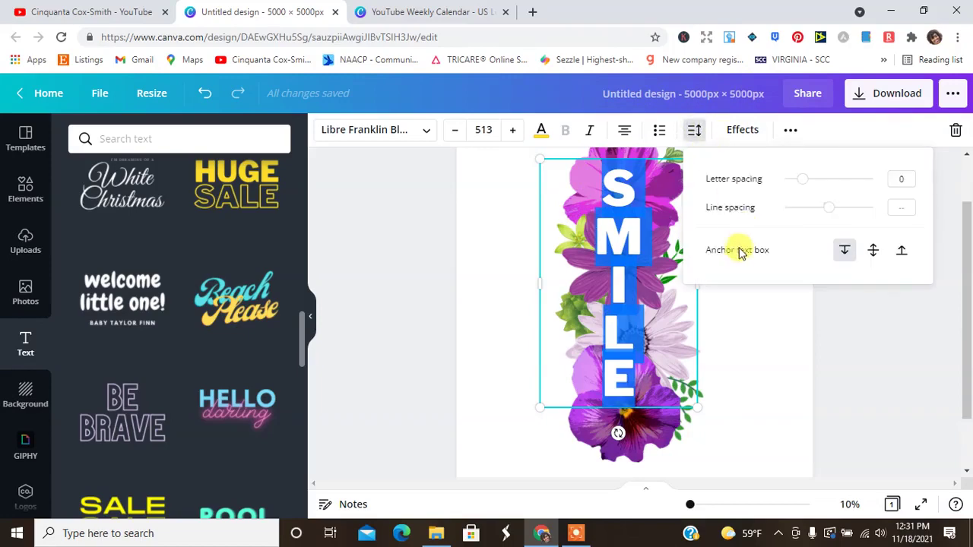
{"action": "left_click_drag", "start_coordinate": [827, 212], "coordinate": [808, 208]}
{"action": "left_click", "coordinate": [901, 337]}
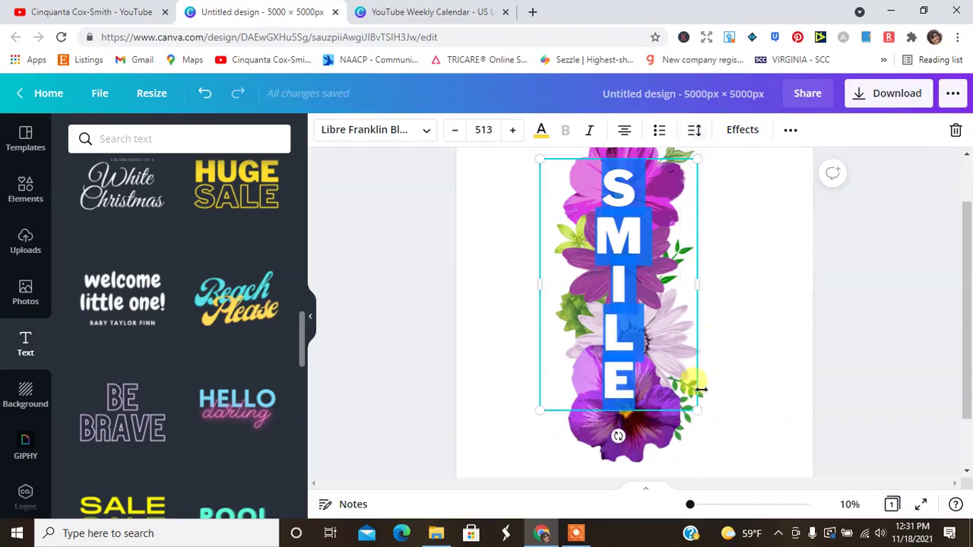
- Enlarge the SMILE text box to about 2,367 × 3,777 px and nudge it slightly left over the flowers
{"action": "left_click_drag", "start_coordinate": [711, 420], "coordinate": [705, 426]}
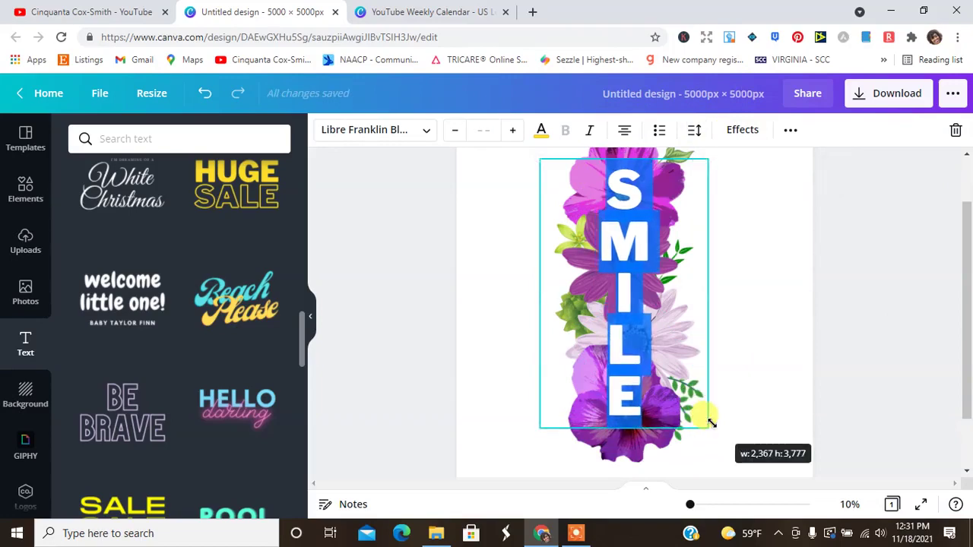
{"action": "left_click_drag", "start_coordinate": [967, 315], "coordinate": [967, 300]}
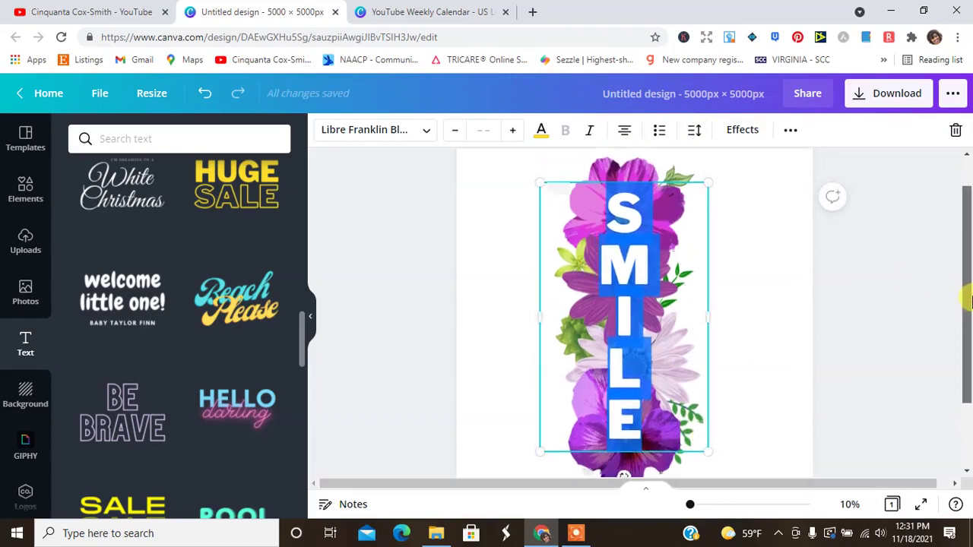
{"action": "left_click", "coordinate": [728, 280]}
{"action": "left_click", "coordinate": [639, 280]}
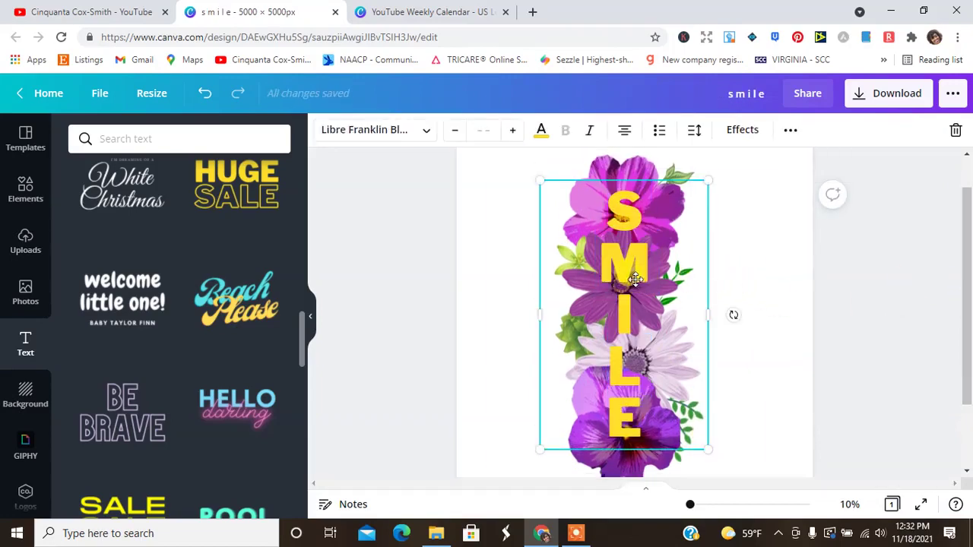
{"action": "left_click_drag", "start_coordinate": [639, 280], "coordinate": [634, 280]}
- Change the SMILE lettering to white and reposition it along the centre of the flower column
{"action": "left_click", "coordinate": [540, 135]}
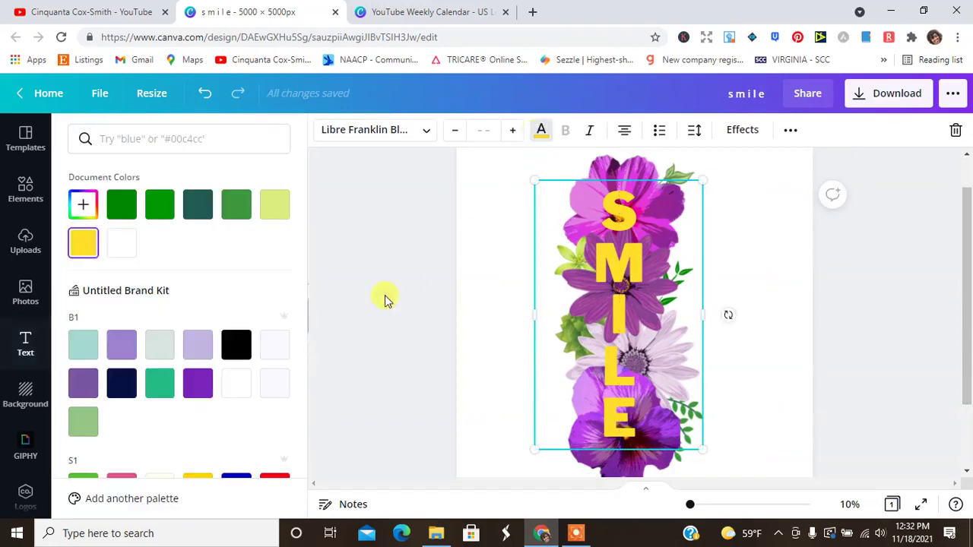
{"action": "left_click", "coordinate": [120, 242]}
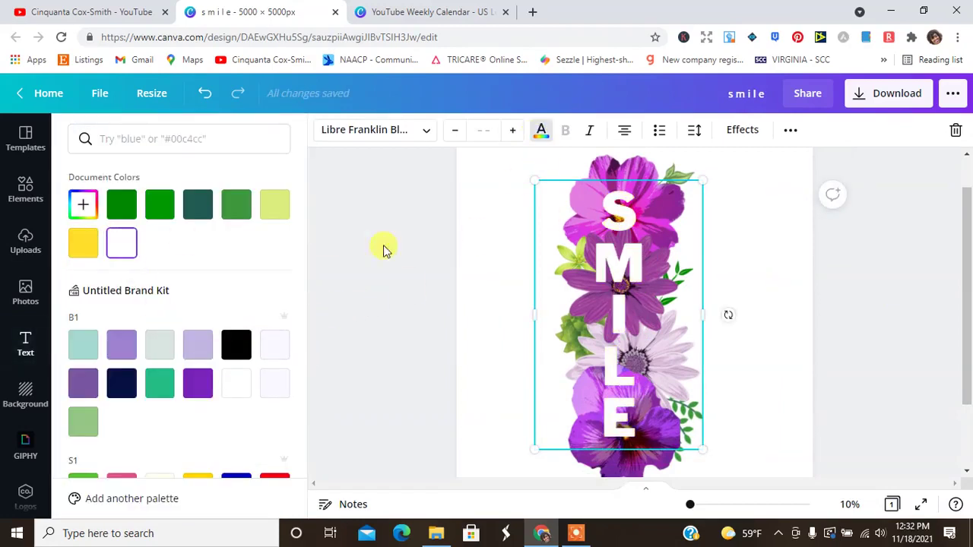
{"action": "key", "text": "Escape"}
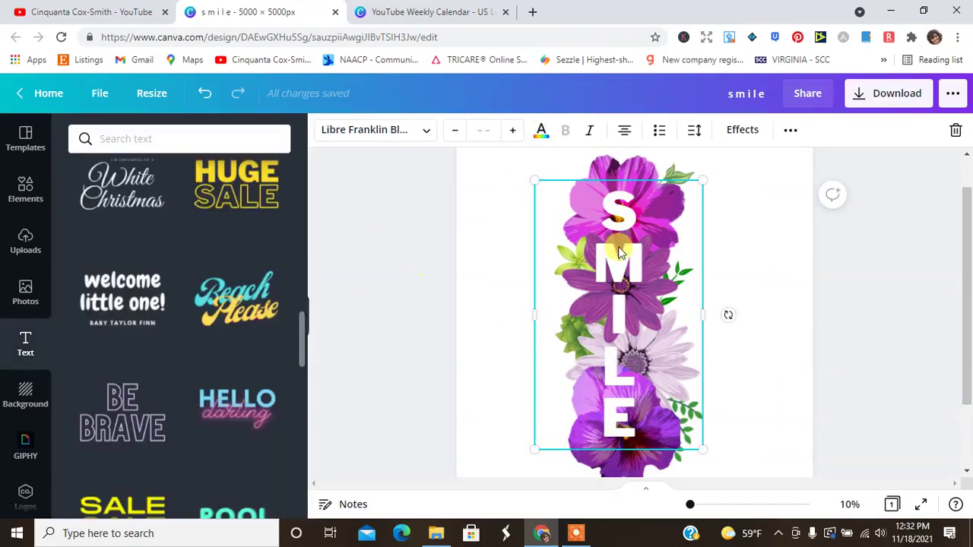
{"action": "left_click", "coordinate": [770, 258]}
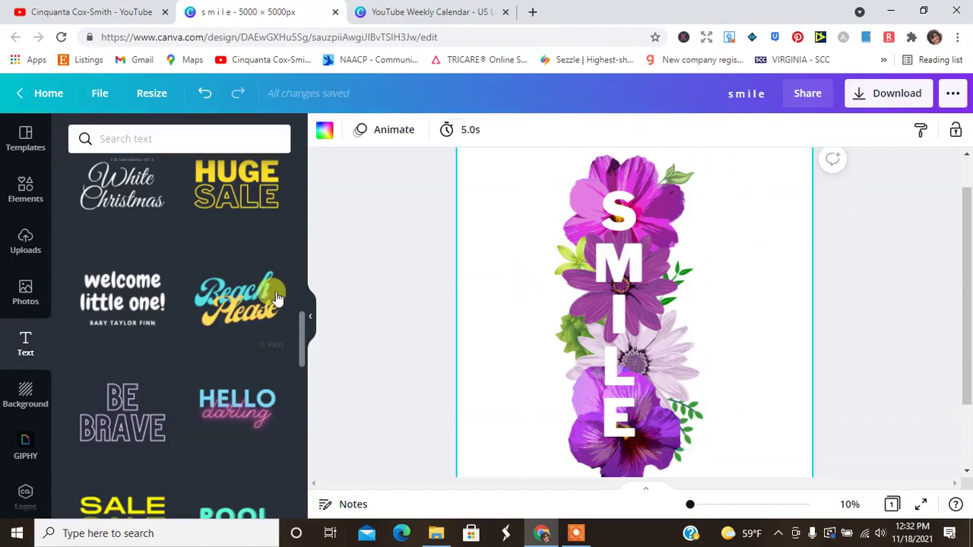
{"action": "left_click_drag", "start_coordinate": [608, 318], "coordinate": [644, 327]}
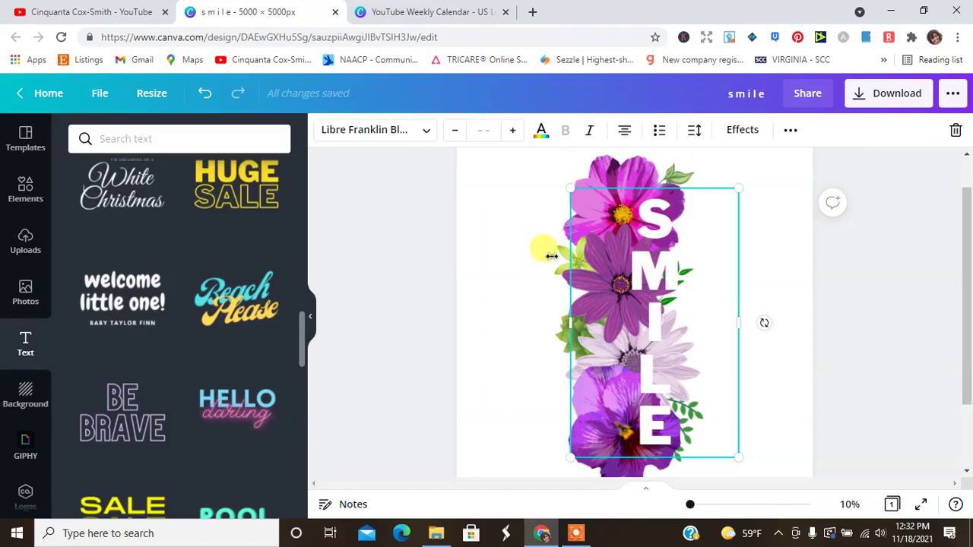
{"action": "left_click_drag", "start_coordinate": [662, 269], "coordinate": [639, 264]}
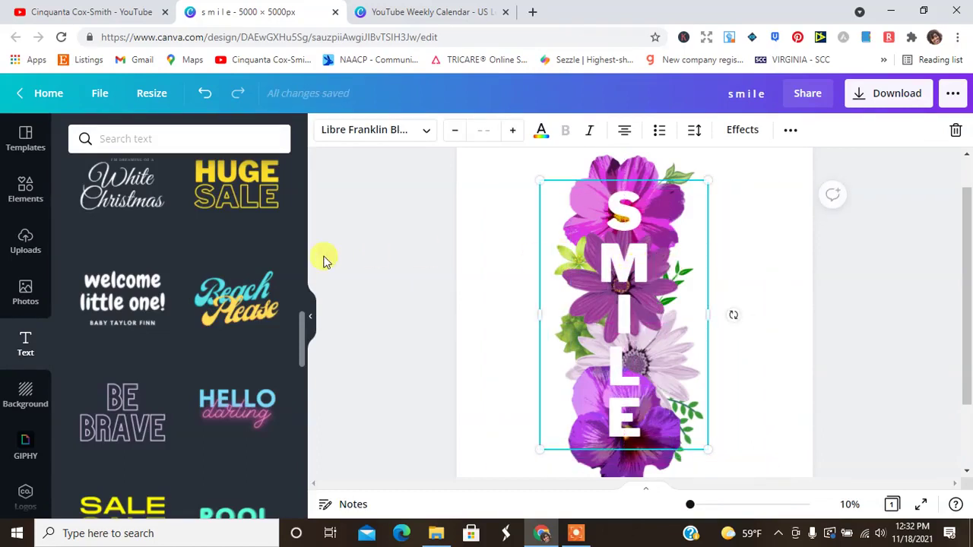
- Add the green succulent from the recently used elements, scale it down, and place it at the upper-left edge of the letter S
{"action": "left_click", "coordinate": [27, 192]}
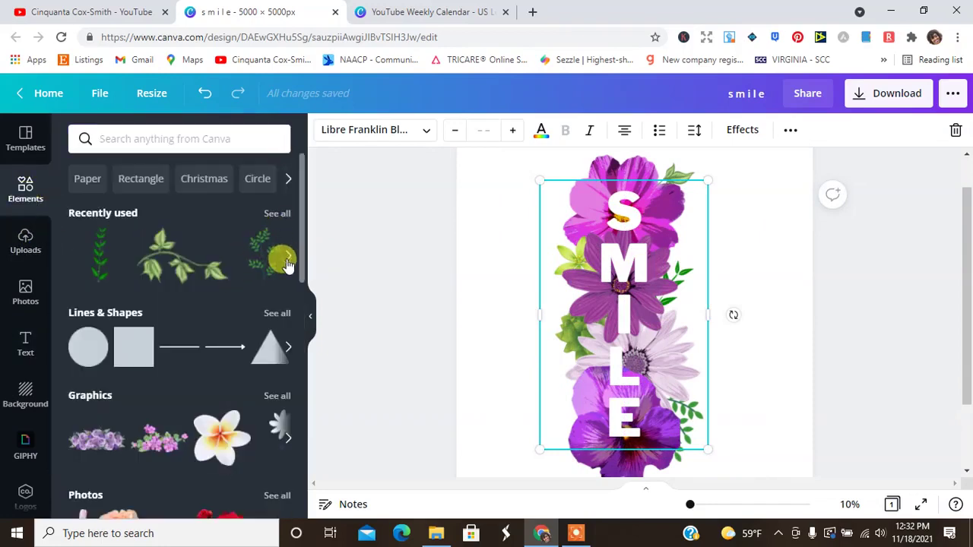
{"action": "left_click", "coordinate": [288, 256]}
{"action": "left_click", "coordinate": [238, 257]}
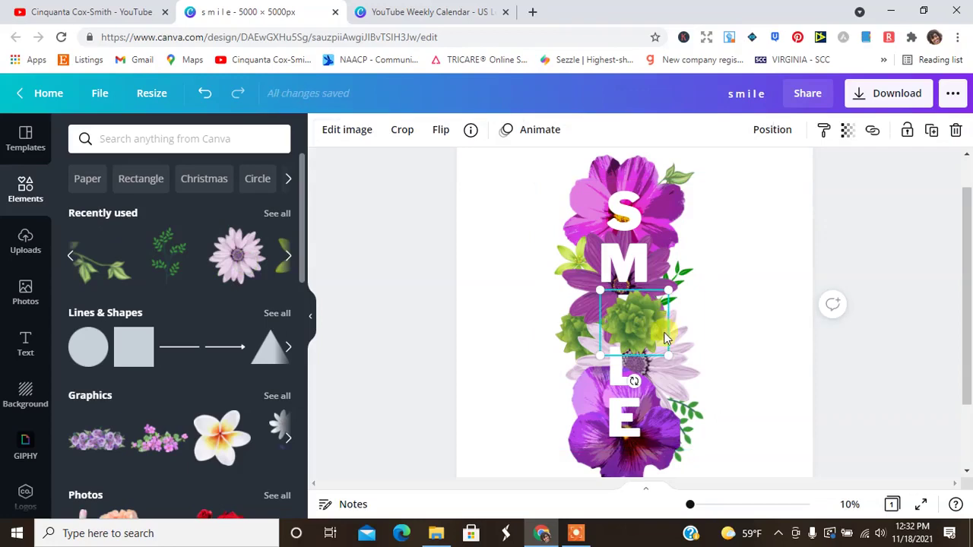
{"action": "left_click_drag", "start_coordinate": [664, 355], "coordinate": [622, 207]}
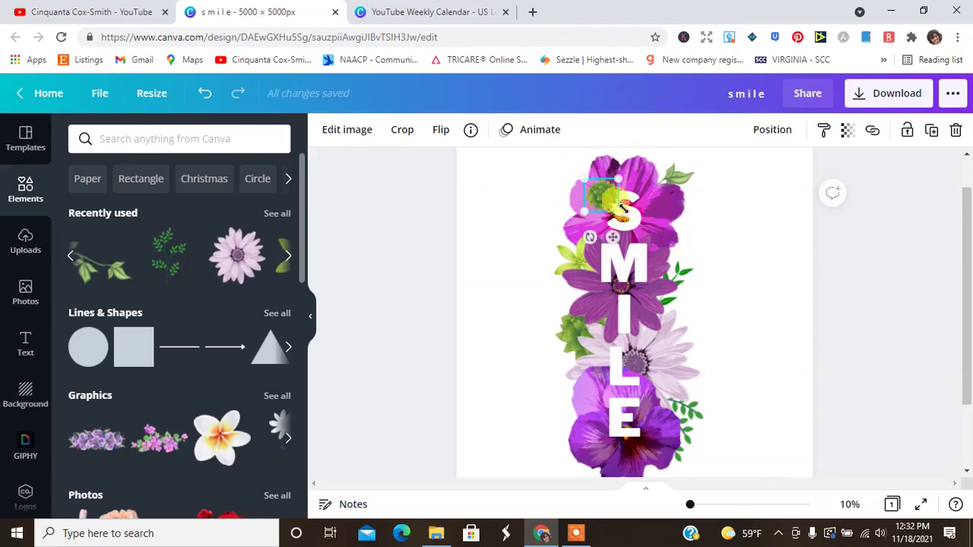
{"action": "left_click", "coordinate": [860, 249]}
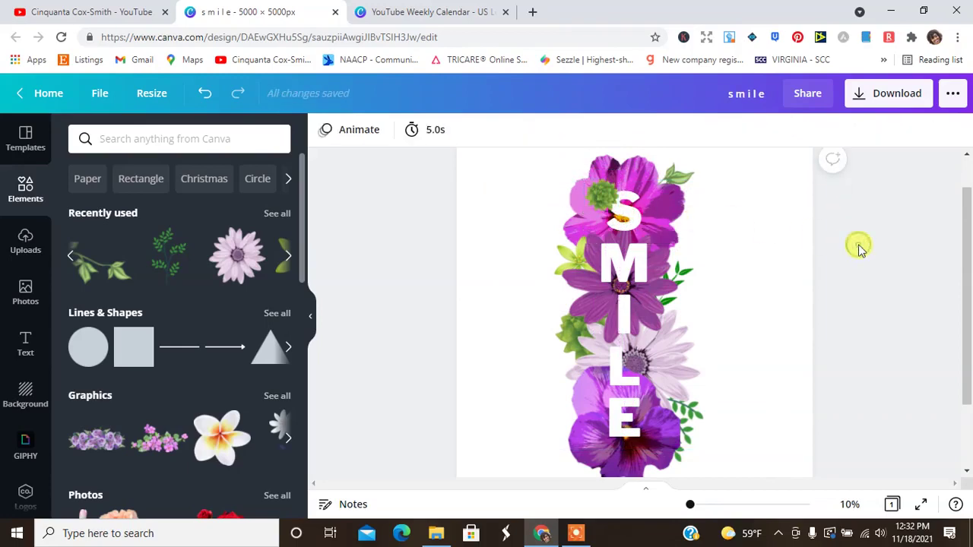
- Add the lime-green flower from the recently used elements, shrink it, and place it at the lower-right edge of the letter E
{"action": "left_click", "coordinate": [288, 257]}
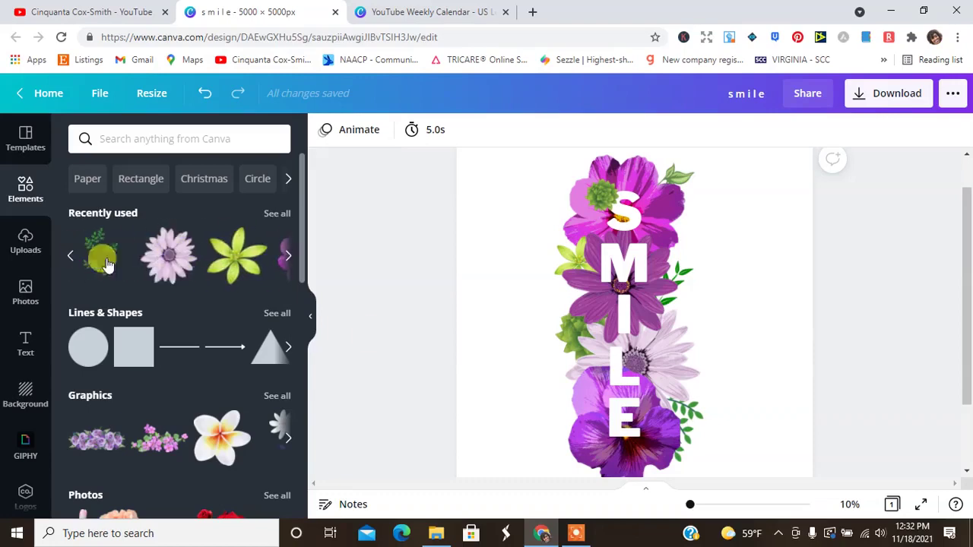
{"action": "left_click", "coordinate": [232, 258]}
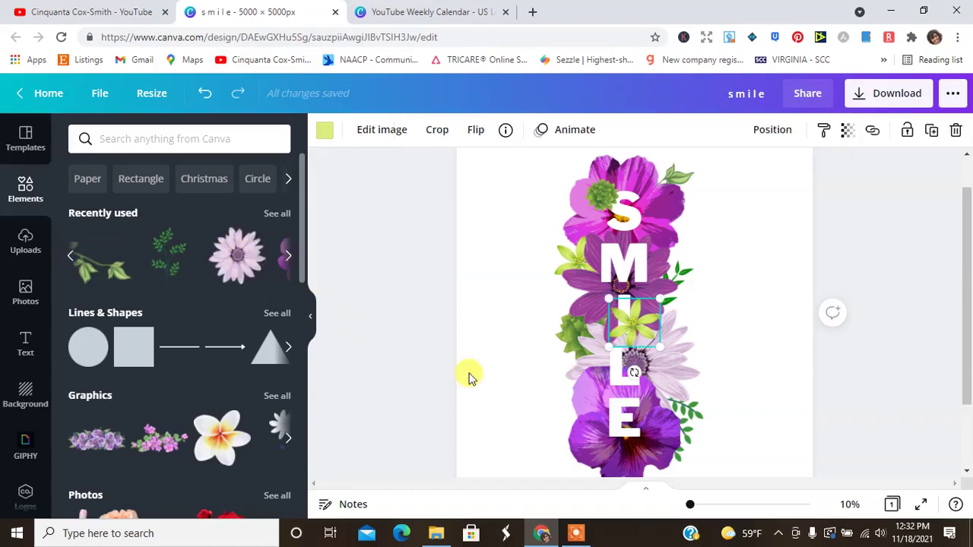
{"action": "left_click_drag", "start_coordinate": [642, 344], "coordinate": [638, 437]}
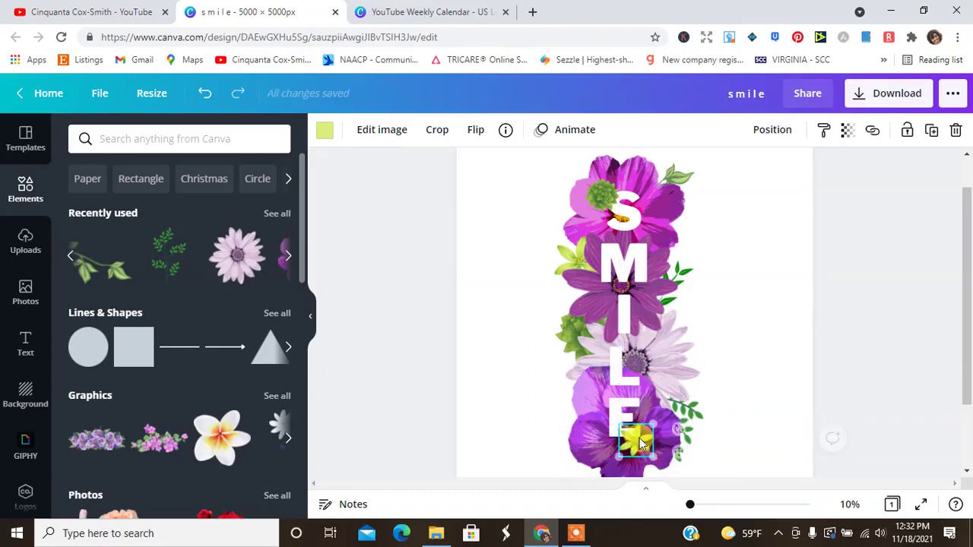
{"action": "left_click", "coordinate": [852, 336]}
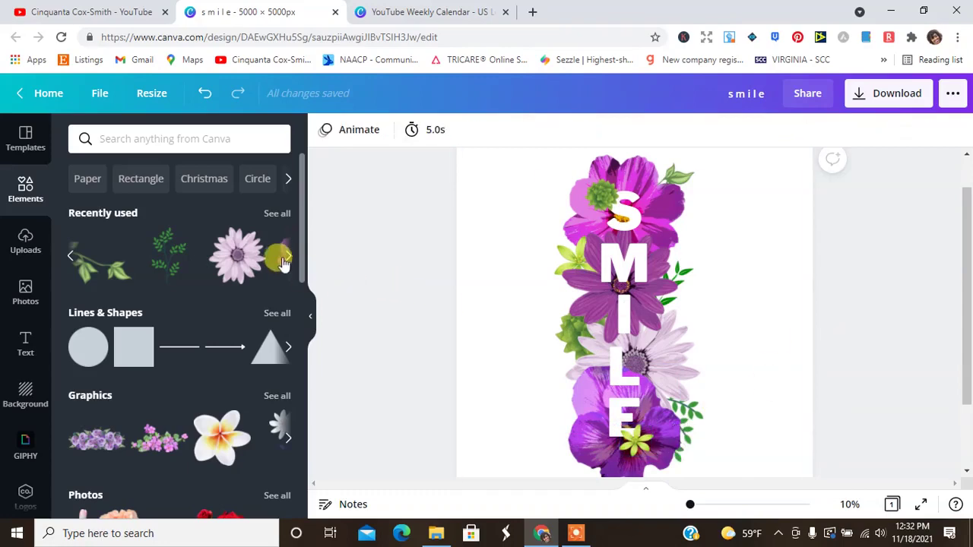
- Add the pale lilac daisy from the recently used elements, shrink it, and place it over the left edge of the letter I
{"action": "left_click", "coordinate": [236, 258]}
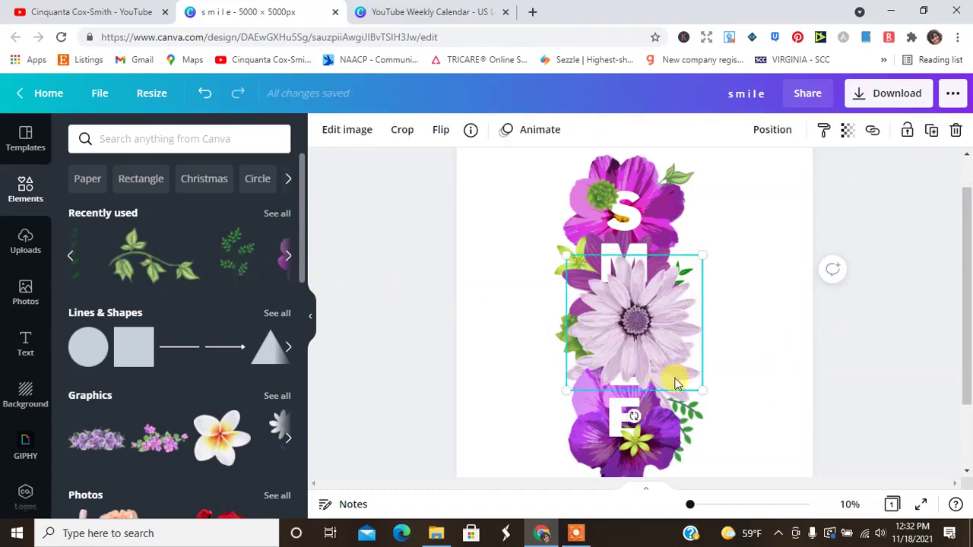
{"action": "left_click_drag", "start_coordinate": [706, 393], "coordinate": [608, 317]}
{"action": "left_click", "coordinate": [838, 277]}
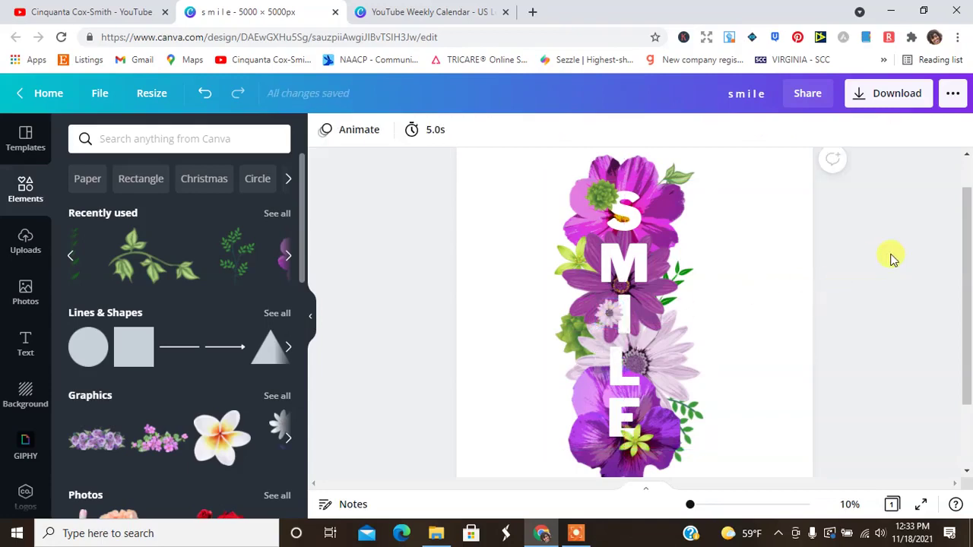
- Enlarge the lime-green flower on the letter E slightly and reduce its opacity a little
{"action": "left_click", "coordinate": [630, 447]}
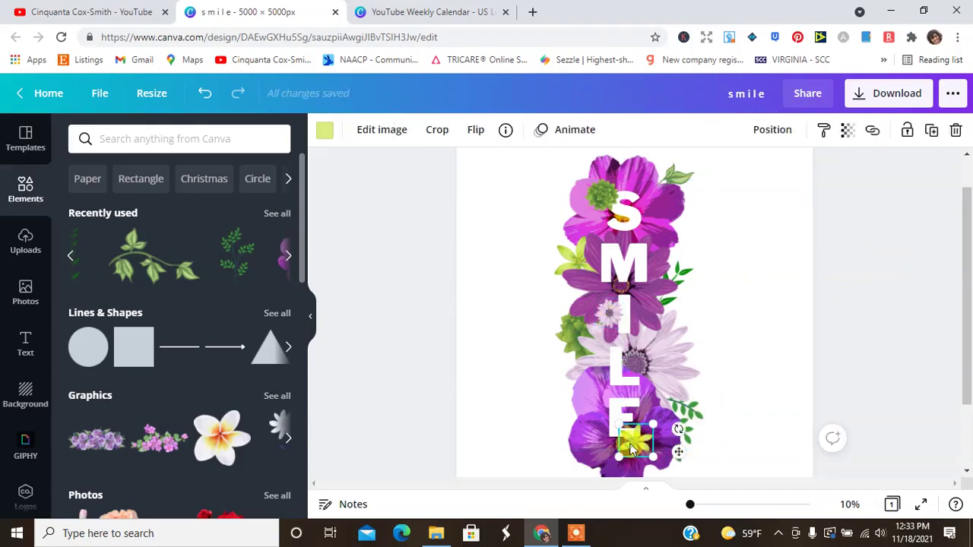
{"action": "left_click_drag", "start_coordinate": [653, 454], "coordinate": [661, 468]}
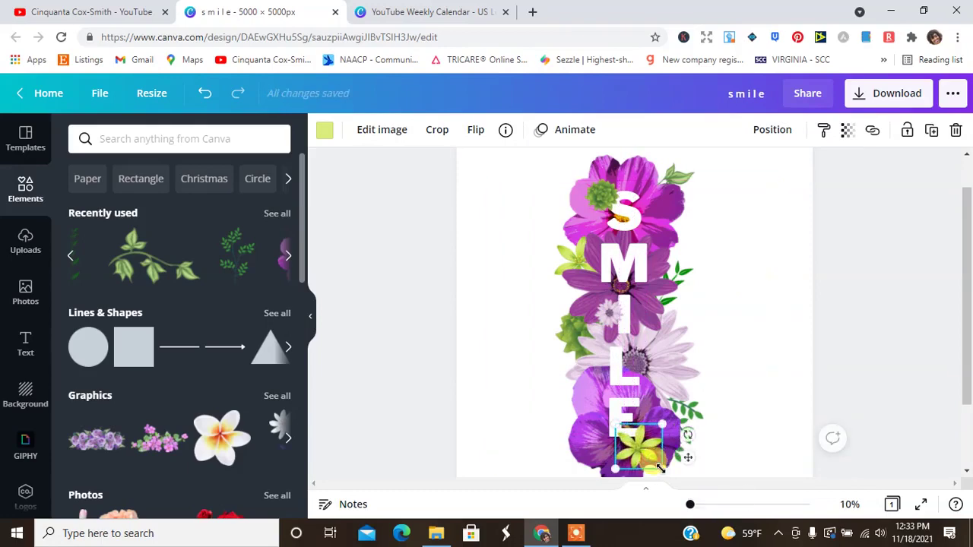
{"action": "left_click", "coordinate": [847, 131]}
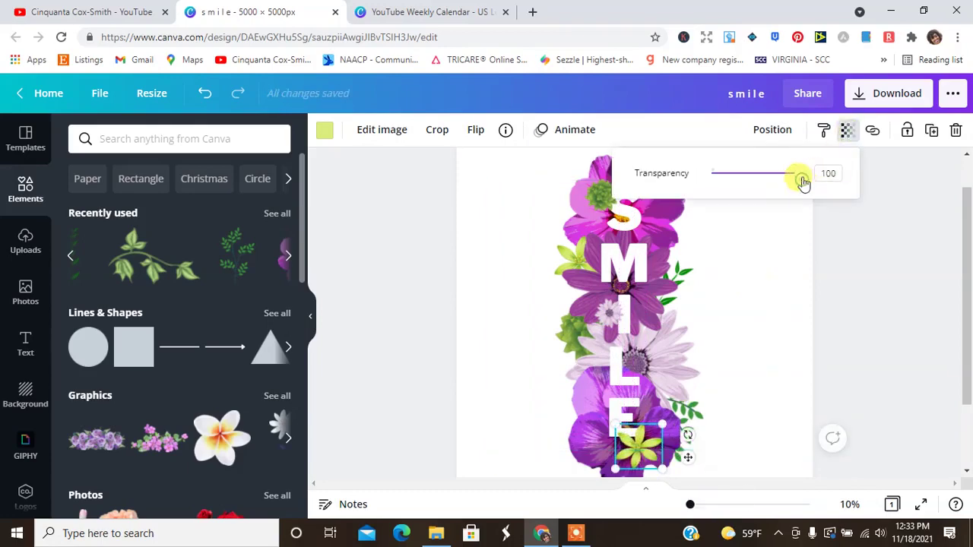
{"action": "left_click_drag", "start_coordinate": [803, 179], "coordinate": [790, 187]}
- Set the transparency value of the small lilac daisy on the letter I to 84
{"action": "left_click_drag", "start_coordinate": [638, 445], "coordinate": [608, 327]}
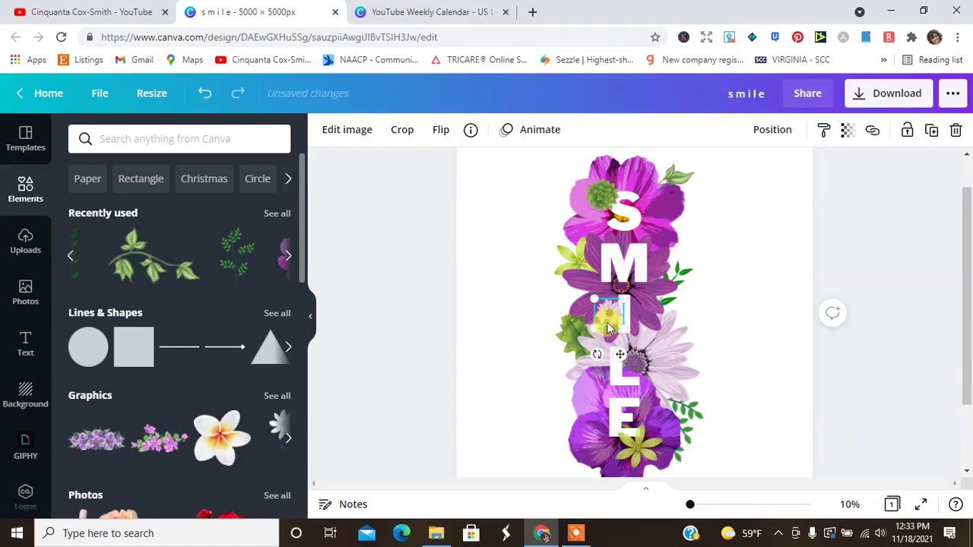
{"action": "left_click", "coordinate": [850, 131]}
{"action": "left_click_drag", "start_coordinate": [800, 184], "coordinate": [787, 187]}
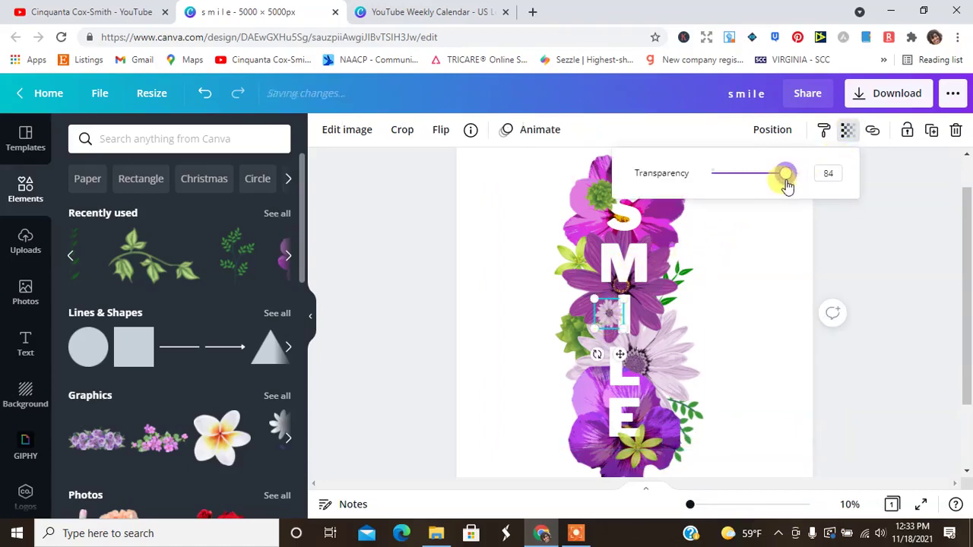
- Reduce the opacity of the green succulent beside the letter S slightly and deselect it
{"action": "left_click", "coordinate": [600, 195]}
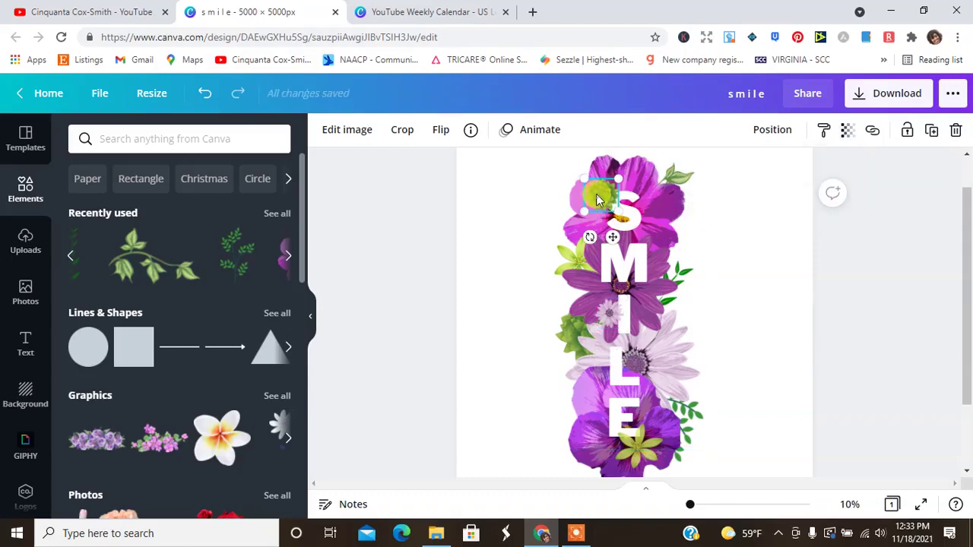
{"action": "left_click", "coordinate": [850, 132]}
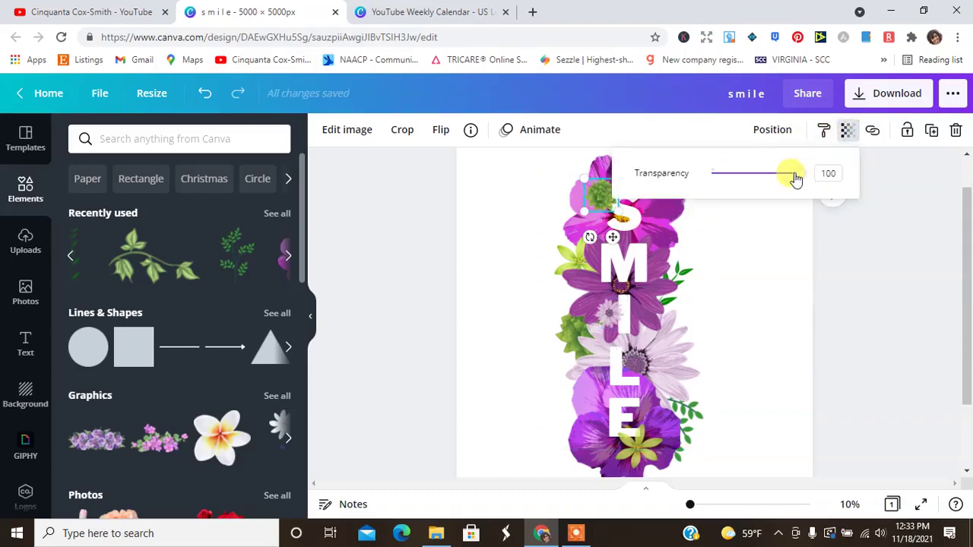
{"action": "left_click_drag", "start_coordinate": [795, 177], "coordinate": [777, 174]}
{"action": "left_click", "coordinate": [884, 266]}
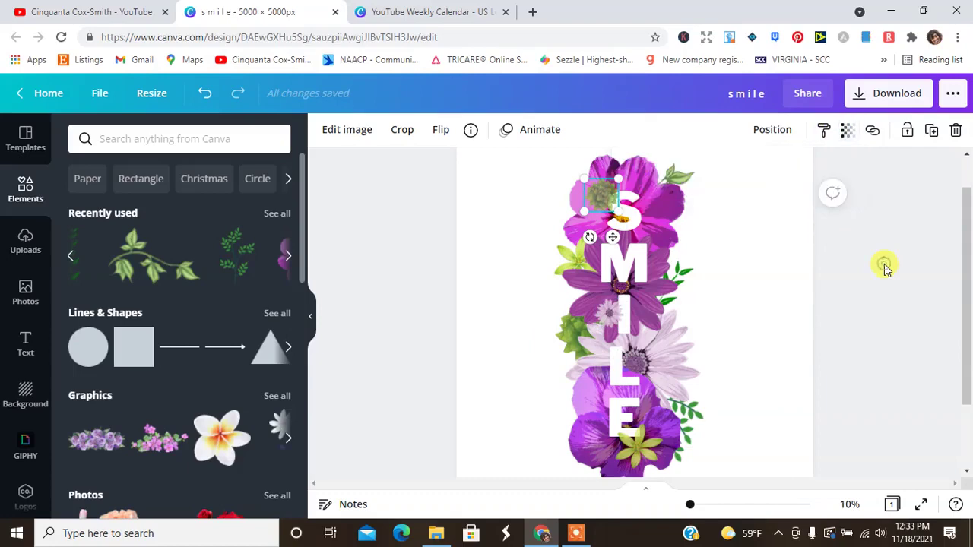
{"action": "left_click", "coordinate": [884, 266]}
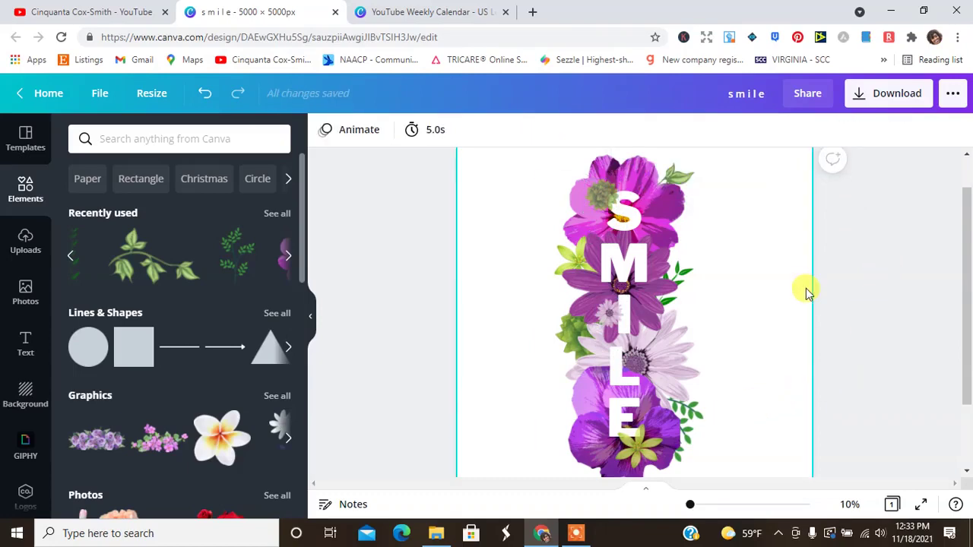
- Download the design as a 5000 × 5000 px PNG with a transparent background
{"action": "left_click", "coordinate": [880, 107]}
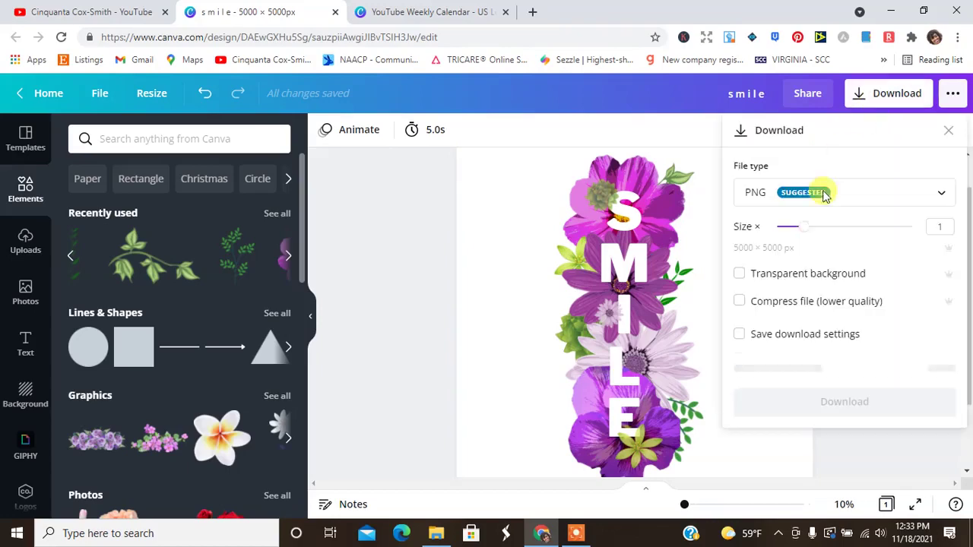
{"action": "left_click", "coordinate": [742, 275]}
{"action": "left_click", "coordinate": [756, 368]}
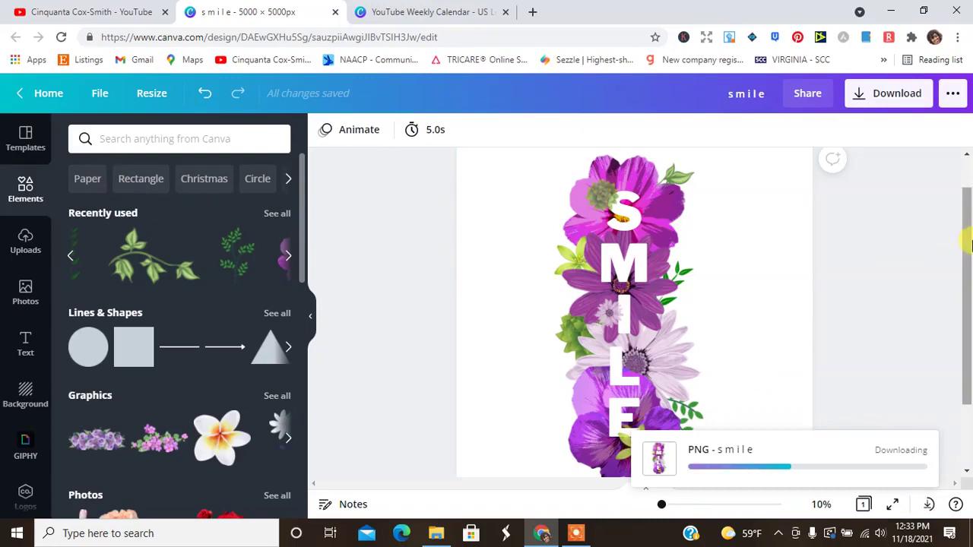
- Change the page background to black from the B1 brand palette
{"action": "left_click", "coordinate": [495, 218]}
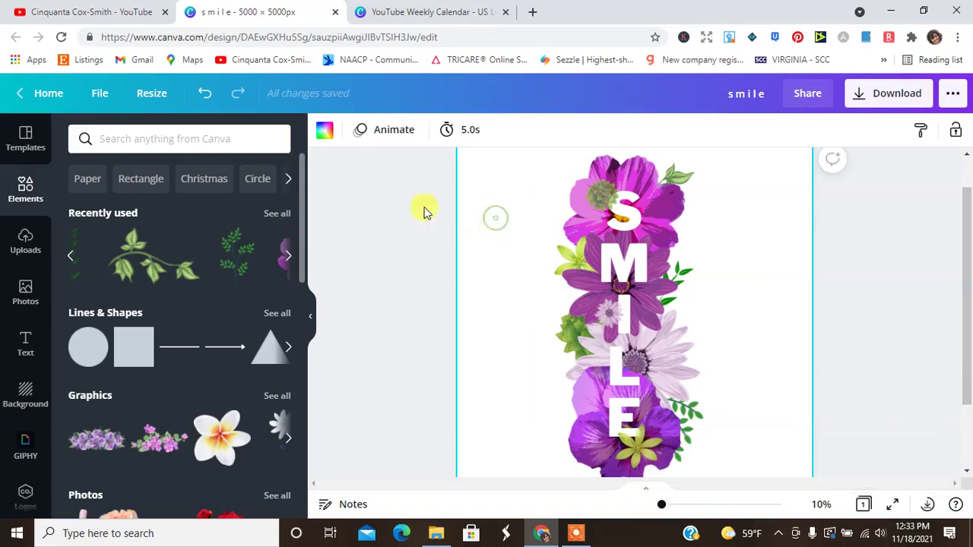
{"action": "left_click", "coordinate": [325, 131]}
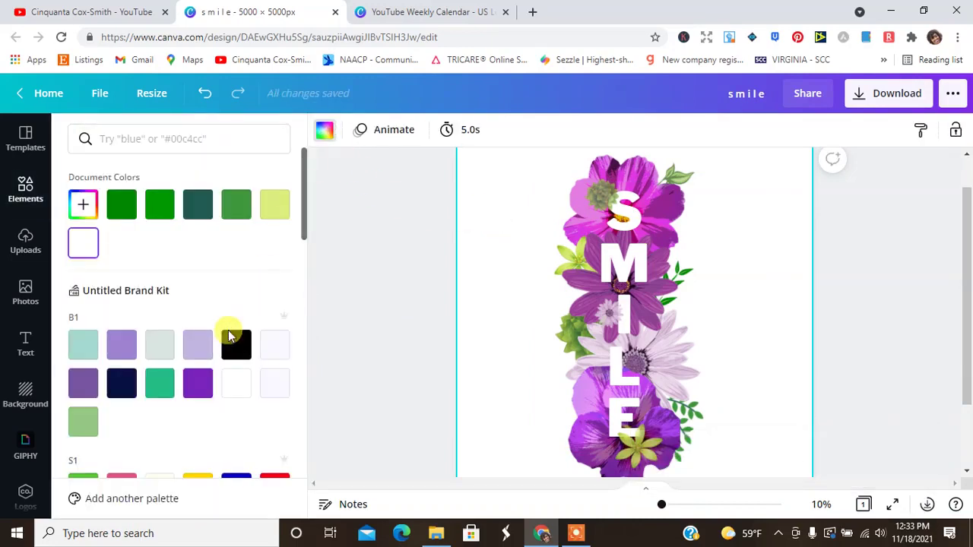
{"action": "left_click", "coordinate": [236, 348]}
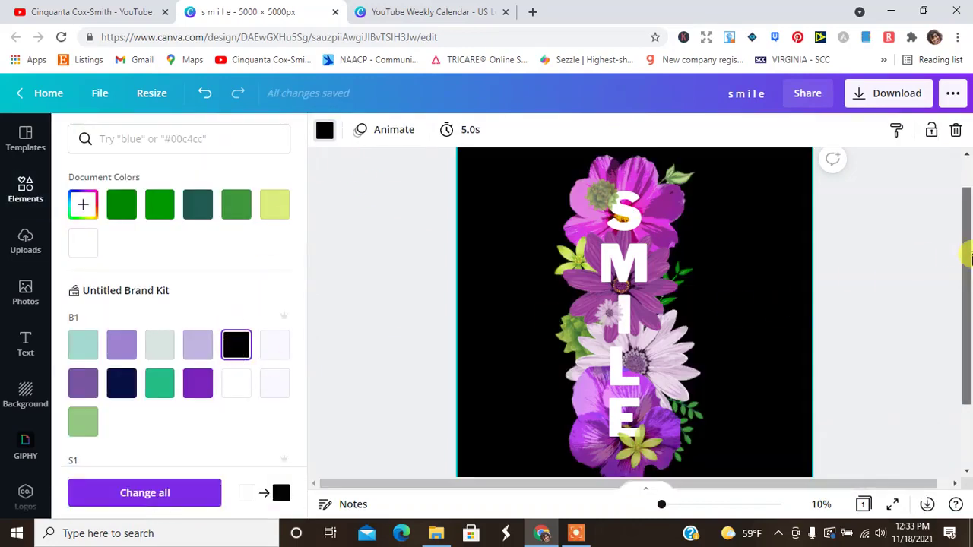
{"action": "left_click_drag", "start_coordinate": [967, 243], "coordinate": [967, 295]}
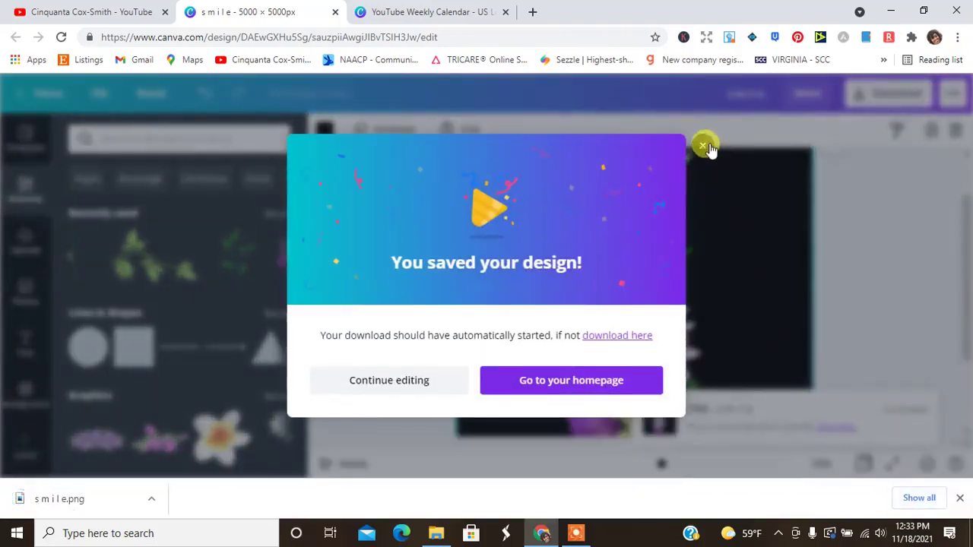
- Dismiss the saved-design message, preview the design on its black background in full screen, and return to the editor
{"action": "left_click", "coordinate": [703, 146]}
{"action": "left_click", "coordinate": [893, 465]}
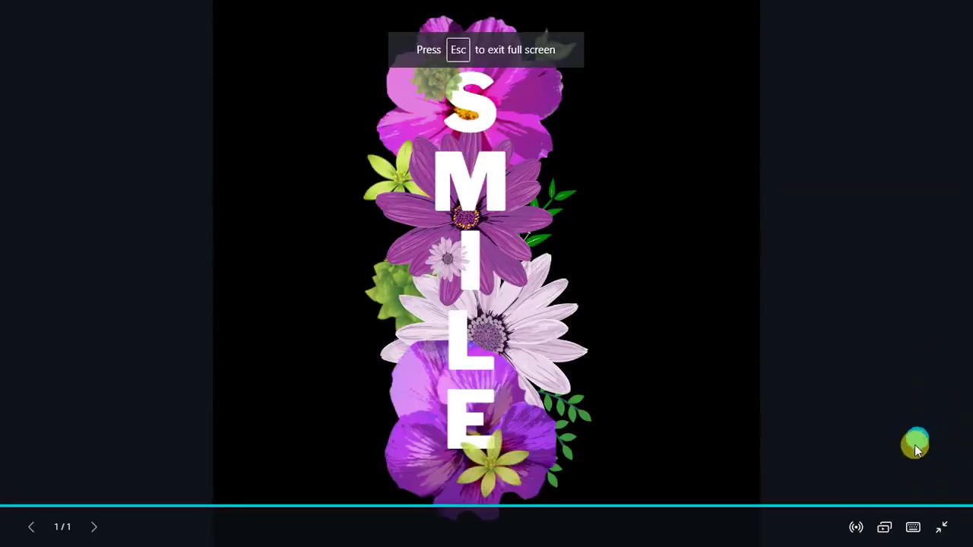
{"action": "left_click", "coordinate": [870, 134]}
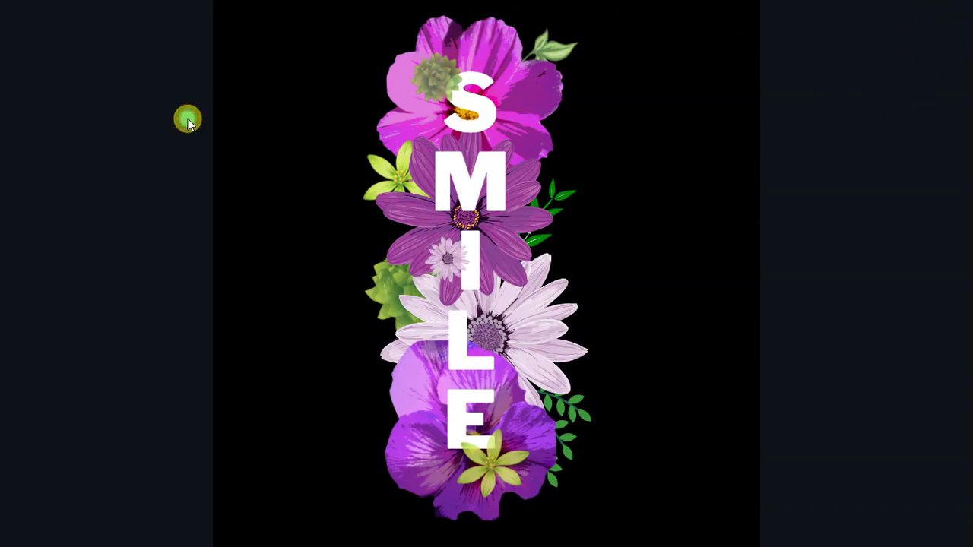
{"action": "key", "text": "Escape"}
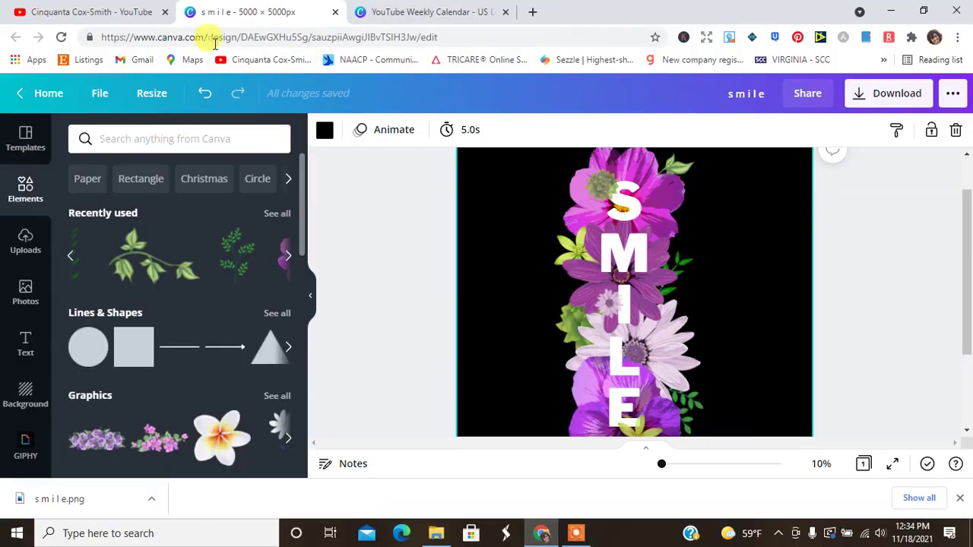
- Switch to the YouTube channel's videos page and dismiss the browser's download bar
{"action": "left_click", "coordinate": [108, 18]}
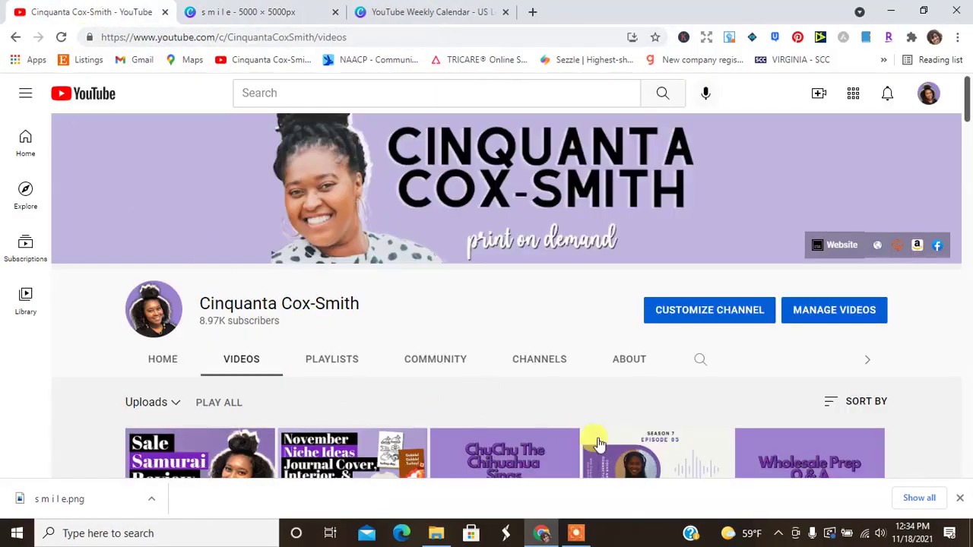
{"action": "left_click", "coordinate": [959, 498]}
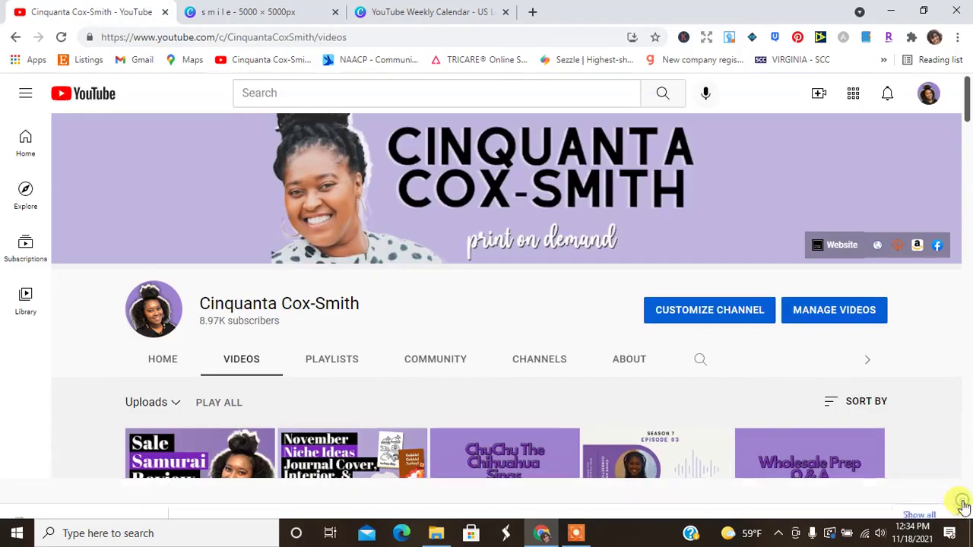